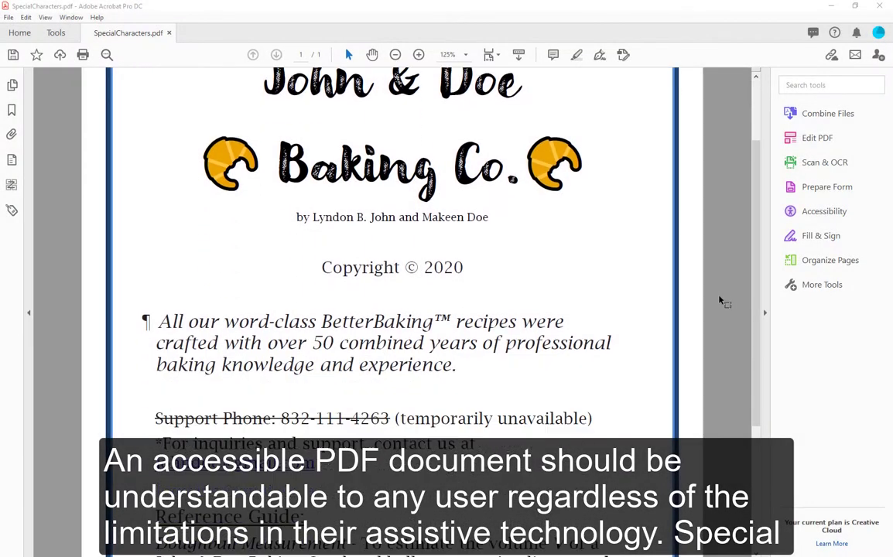
pyautogui.scroll(-1, 720, 300)
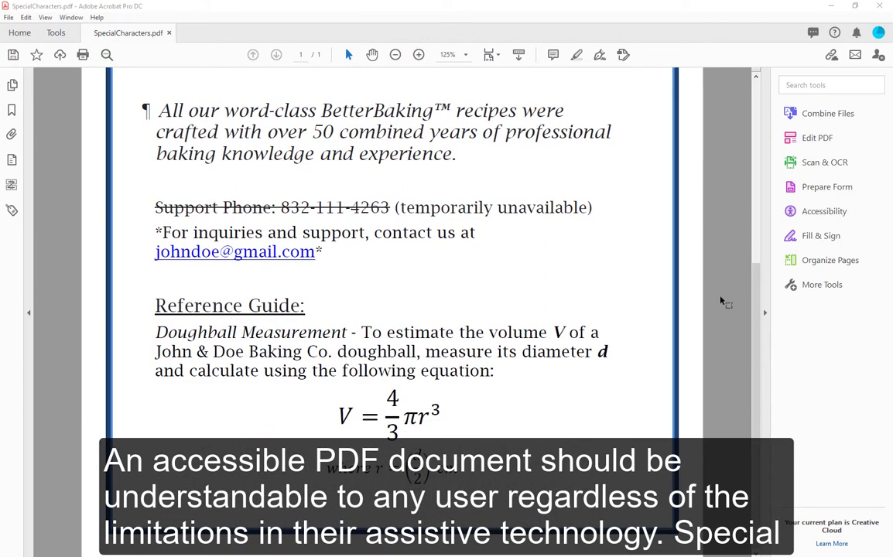
# Open the Tags tree and expand the support inquiries line's <P> tag to inspect its content.
pyautogui.scroll(3, 722, 301)
pyautogui.scroll(3, 722, 302)
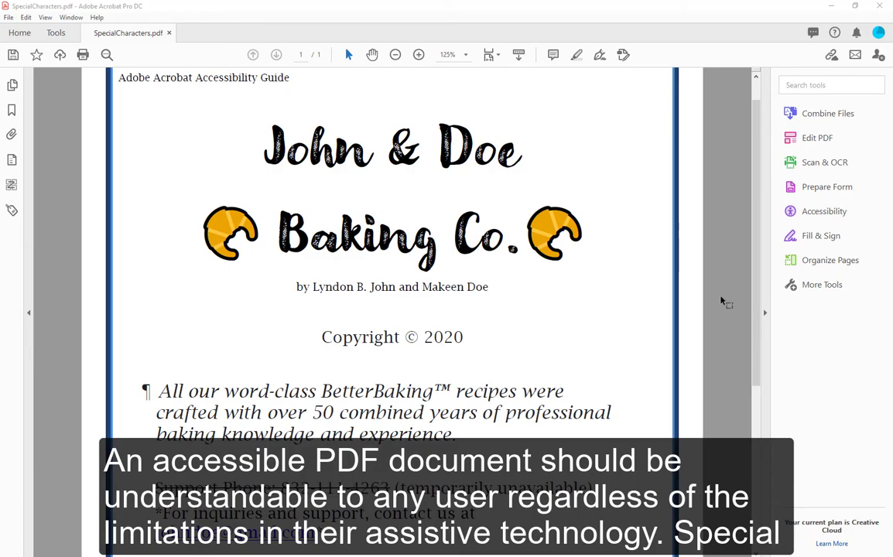
pyautogui.scroll(-3, 722, 301)
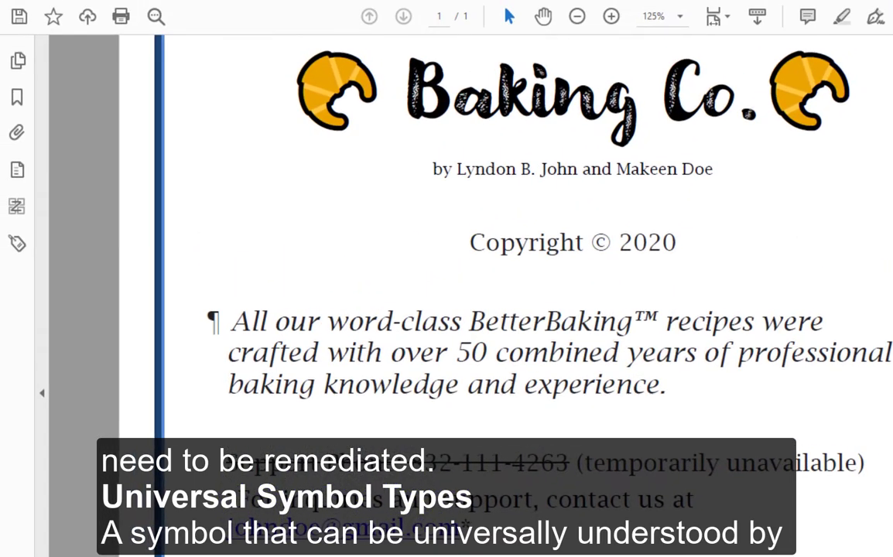
pyautogui.scroll(-5, 496, 271)
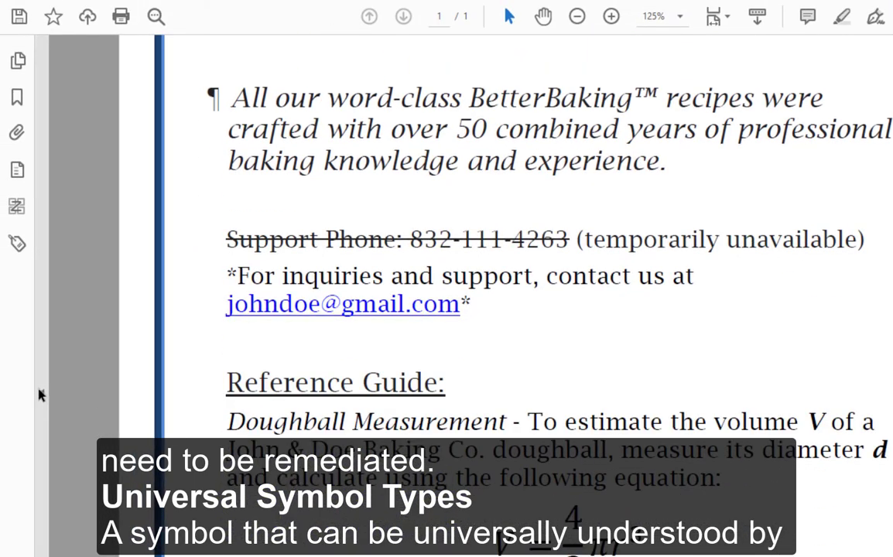
pyautogui.click(17, 243)
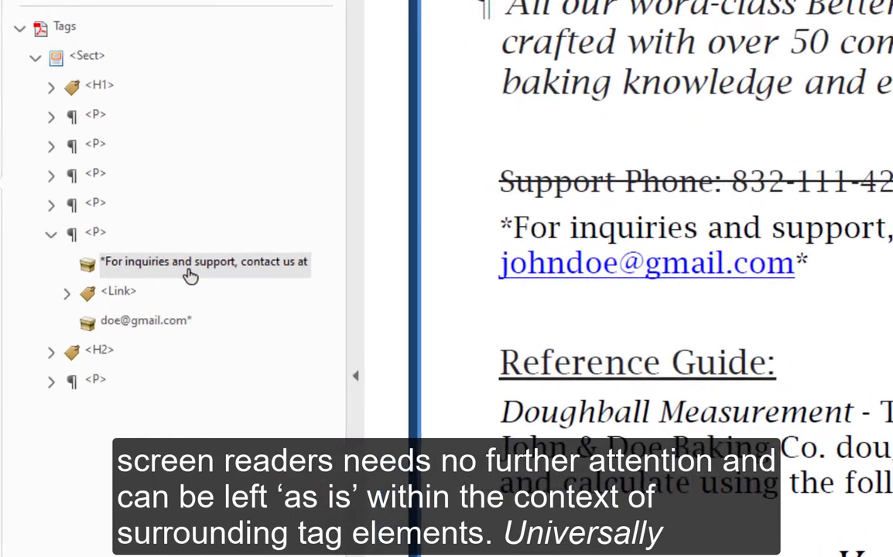
pyautogui.click(197, 281)
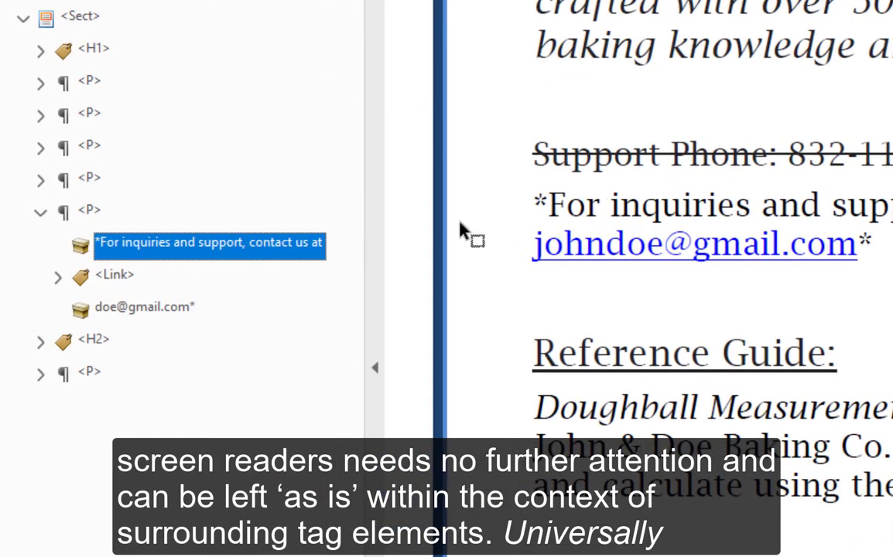
pyautogui.click(89, 212)
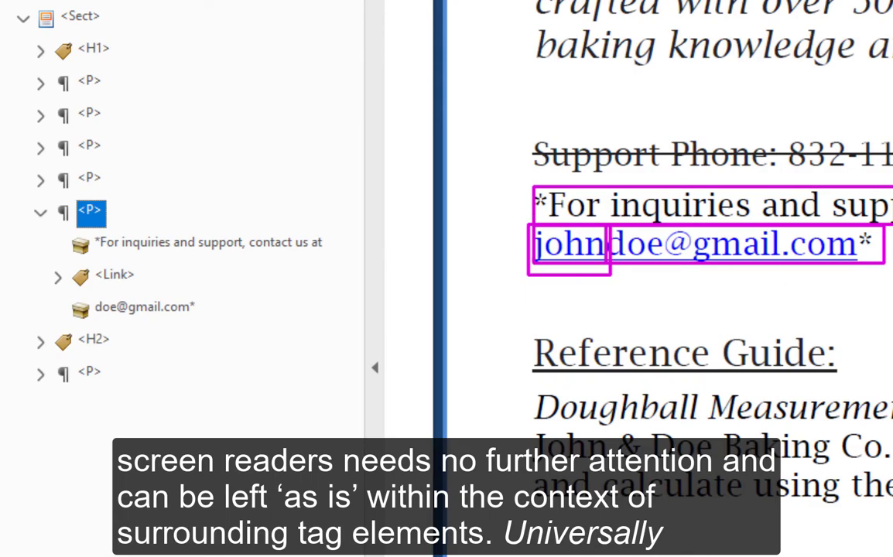
pyautogui.click(620, 236)
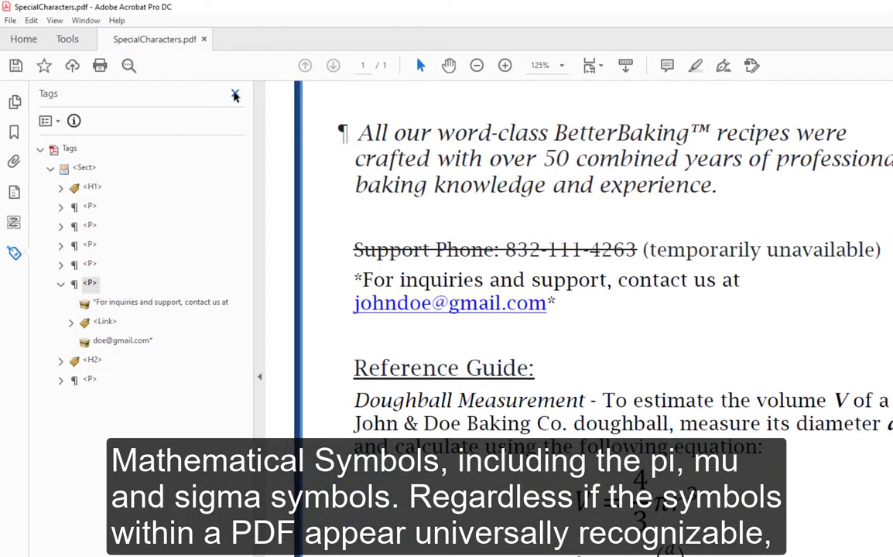
# Close the Tags panel, select the opening ¶ paragraph, and reach View > Read Out Loud.
pyautogui.click(235, 95)
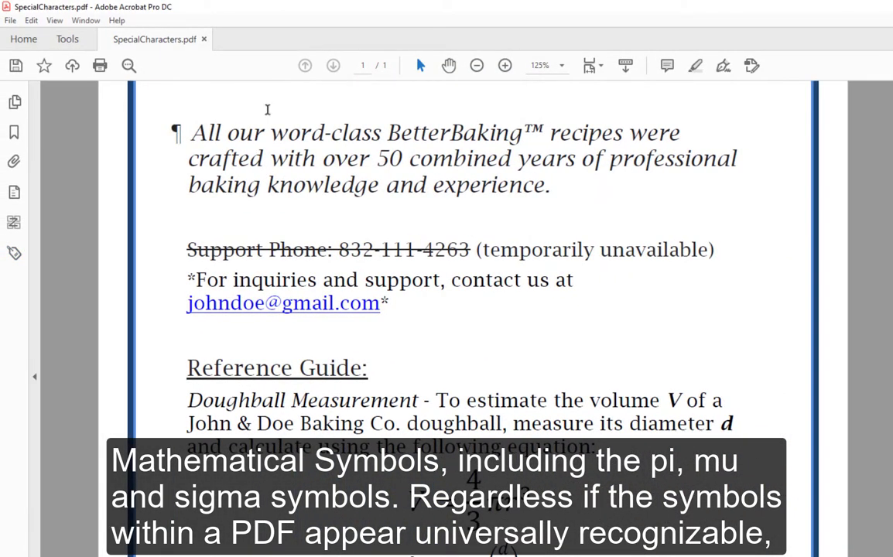
pyautogui.scroll(3, 454, 335)
pyautogui.moveTo(563, 399); pyautogui.dragTo(177, 341)
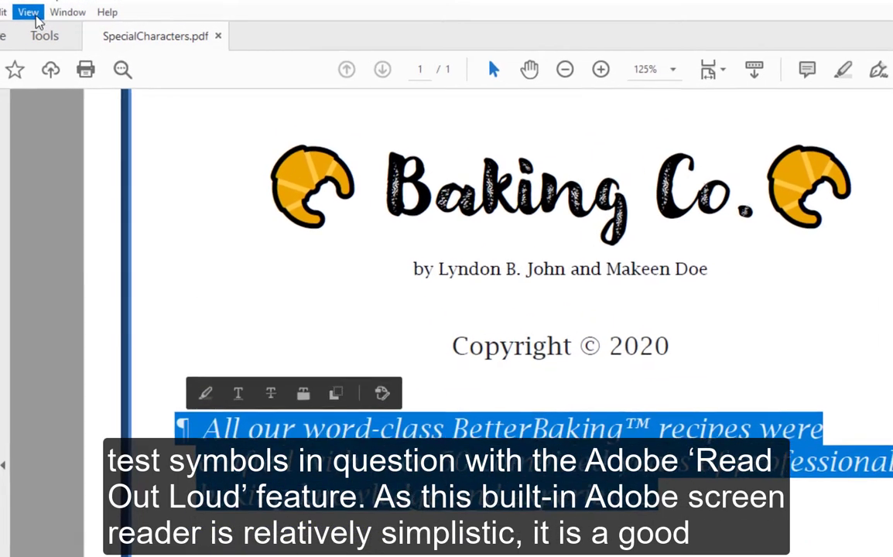
pyautogui.click(55, 20)
pyautogui.moveTo(157, 334)
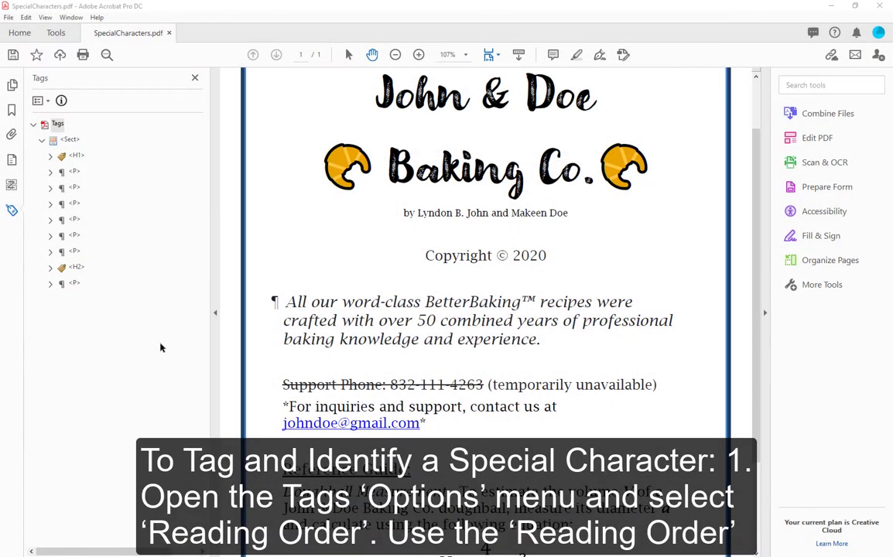
# Box the ¶ symbol with Reading Order, tag it Text/Paragraph, and check the new <P> tag.
pyautogui.scroll(-3, 418, 255)
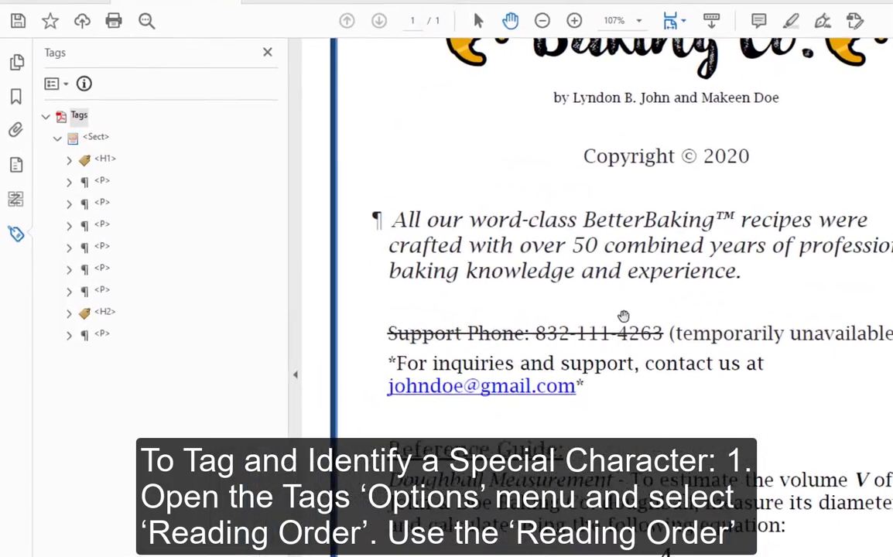
pyautogui.scroll(-1, 617, 315)
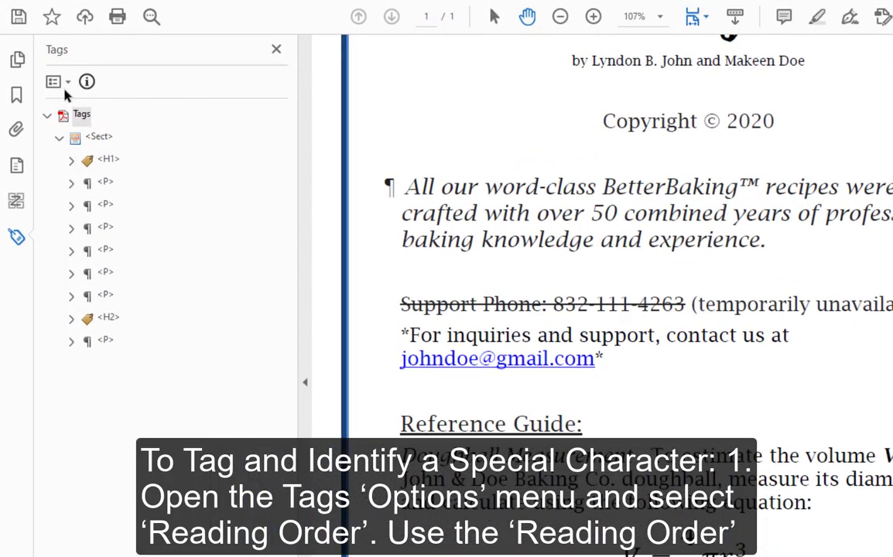
pyautogui.click(60, 82)
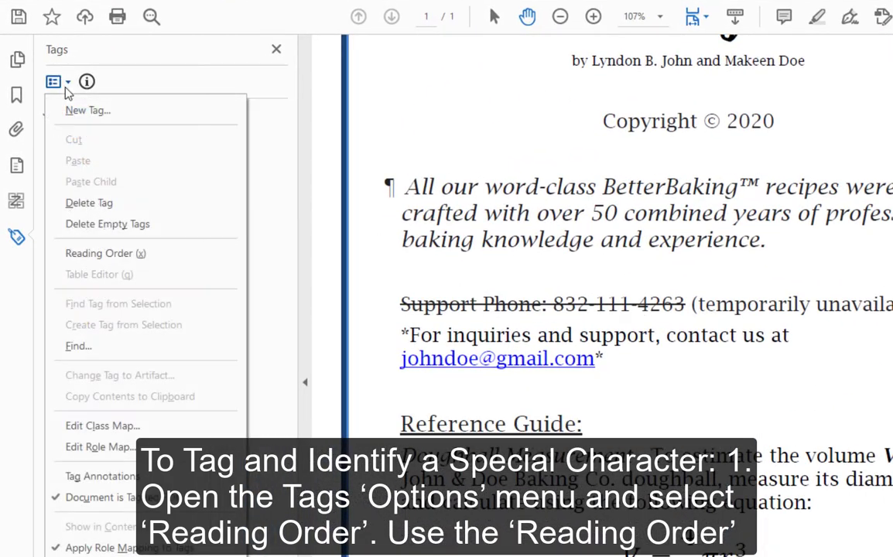
pyautogui.click(184, 263)
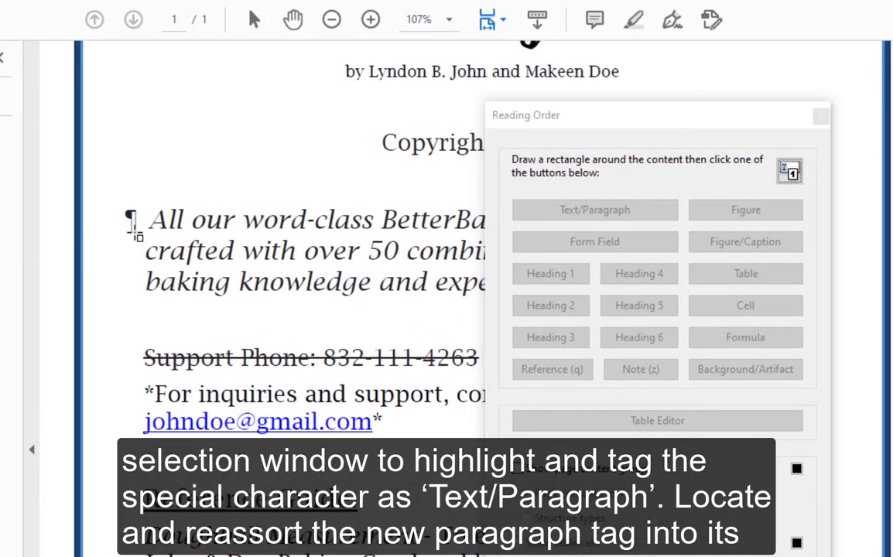
pyautogui.moveTo(132, 223); pyautogui.dragTo(112, 198)
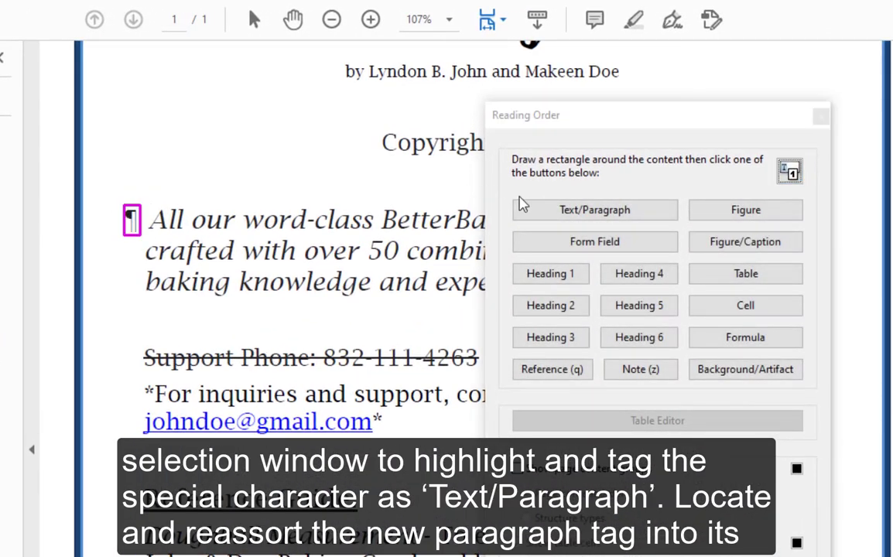
pyautogui.click(642, 212)
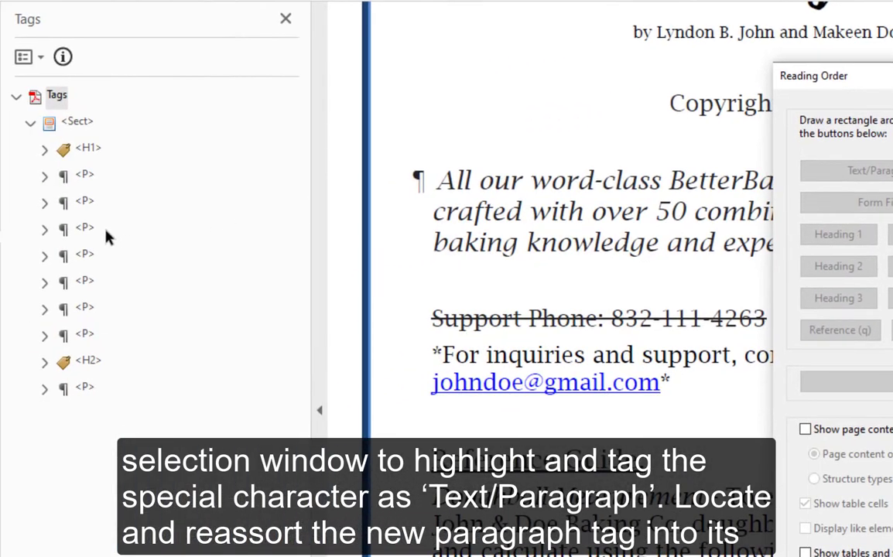
pyautogui.click(44, 230)
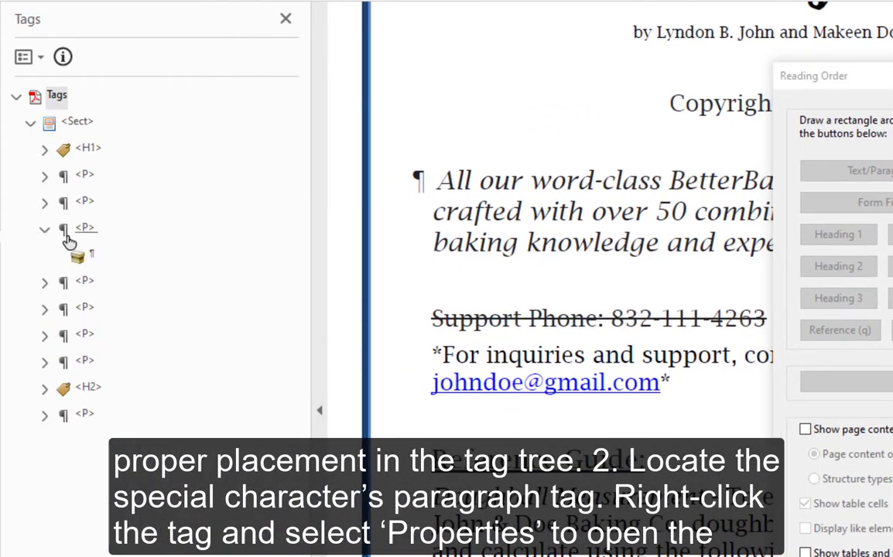
pyautogui.click(91, 256)
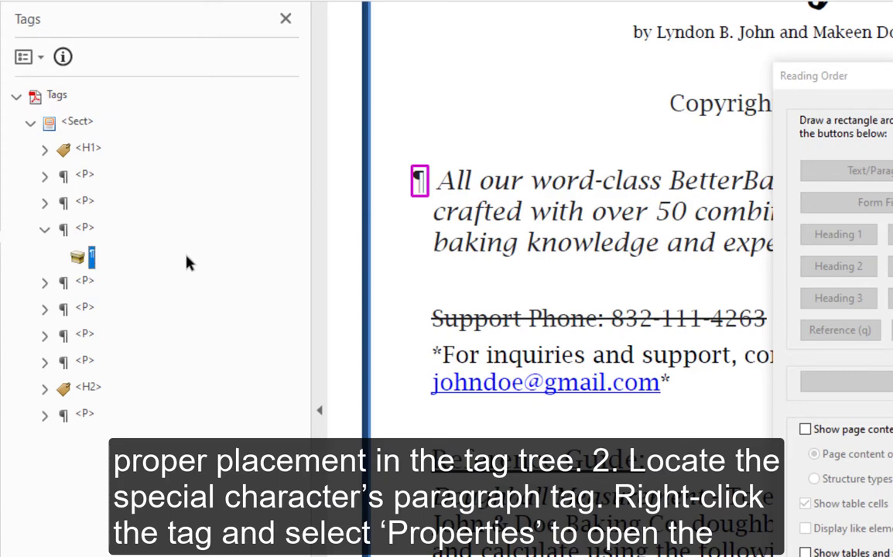
# Set the ¶ paragraph tag's Alternate Text to 'Paragraph symbol.' in Tag Properties.
pyautogui.rightClick(90, 230)
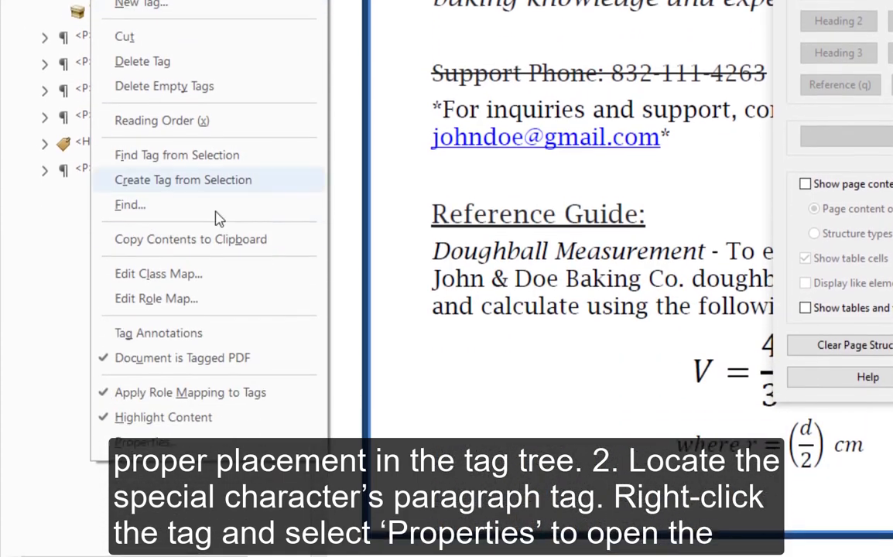
pyautogui.click(197, 449)
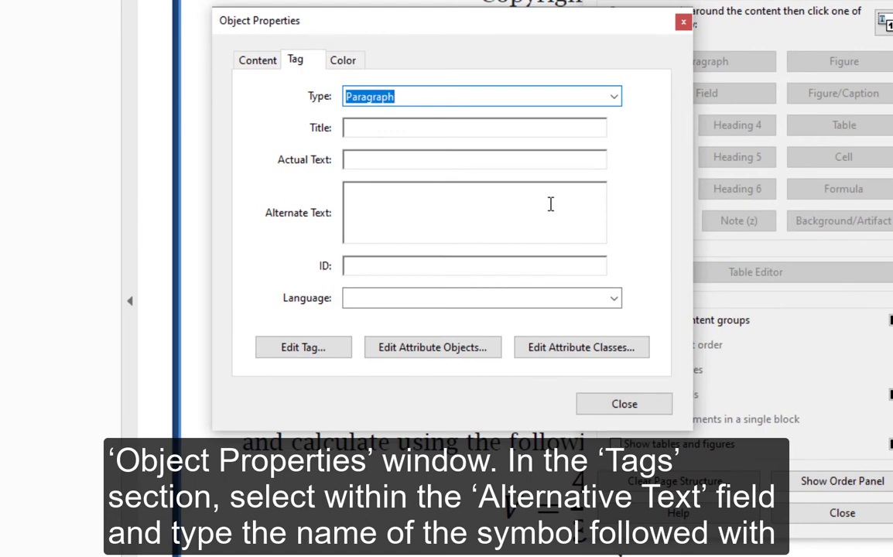
pyautogui.click(551, 204)
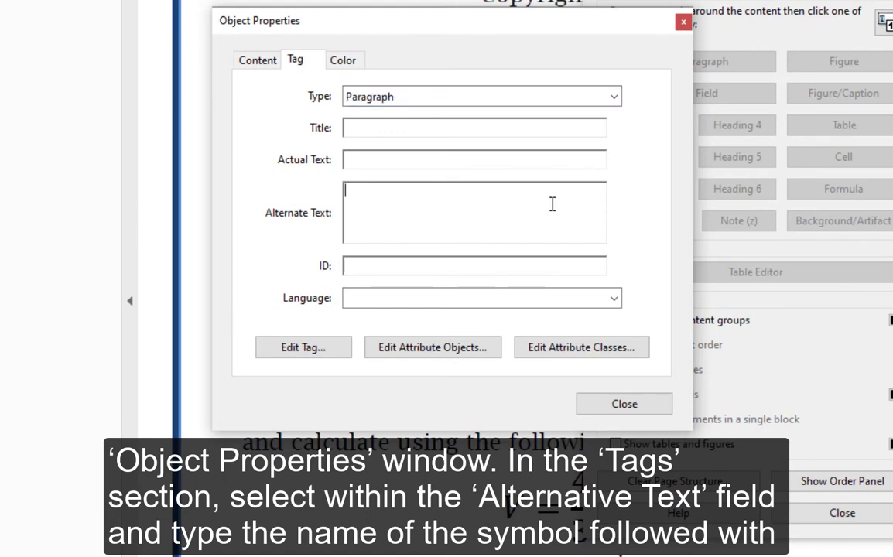
pyautogui.write('Paragraph symbol.')
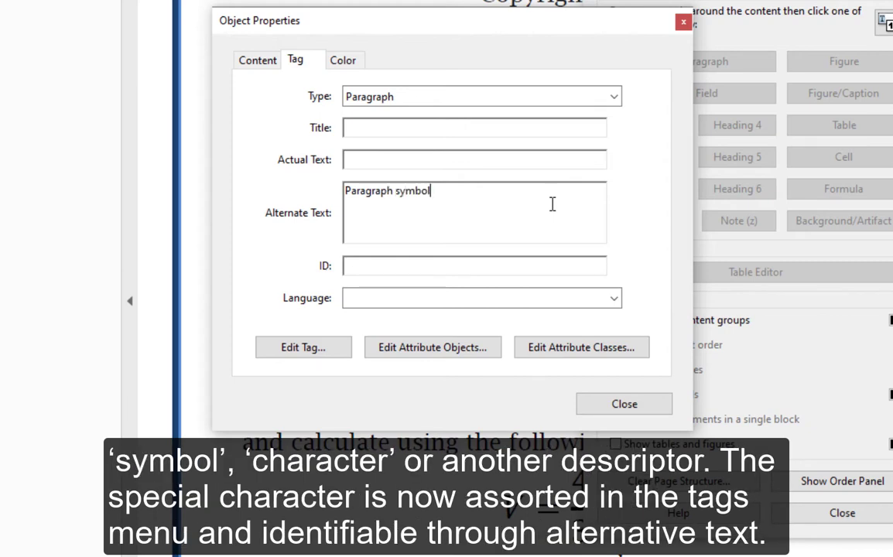
pyautogui.click(609, 412)
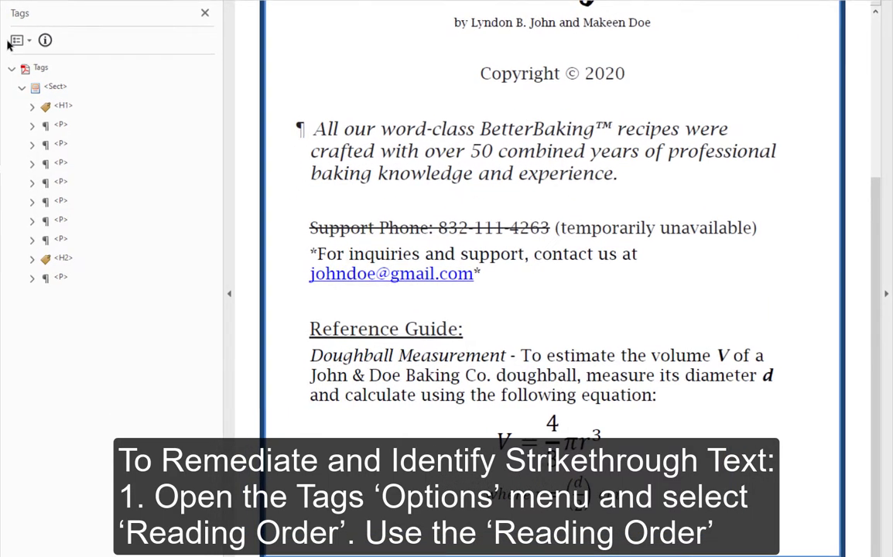
# Mark the support phone line's strikethrough lines as Background/Artifact with the Reading Order tool.
pyautogui.click(15, 41)
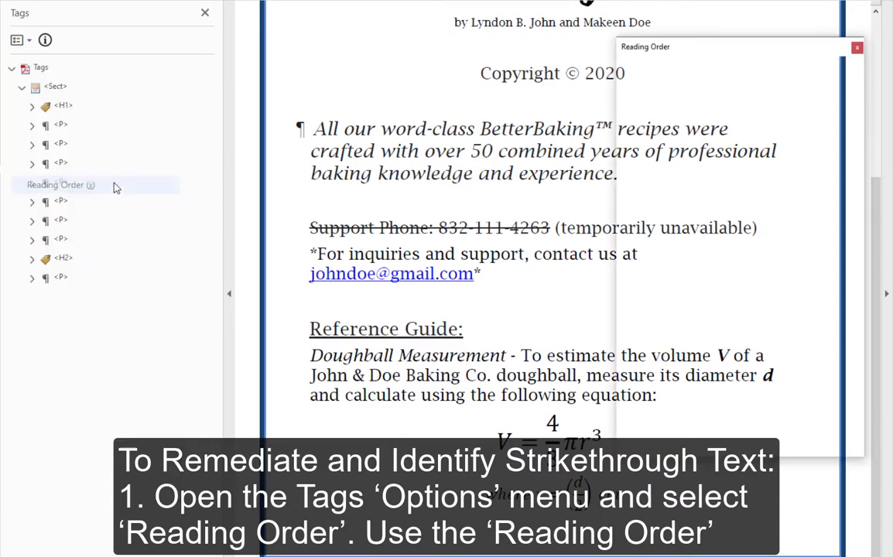
pyautogui.click(114, 188)
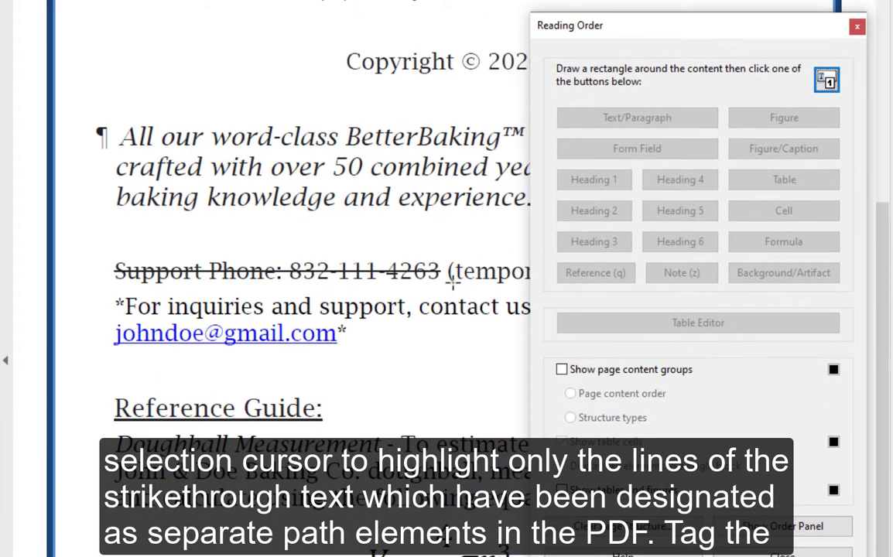
pyautogui.moveTo(448, 281); pyautogui.dragTo(94, 268)
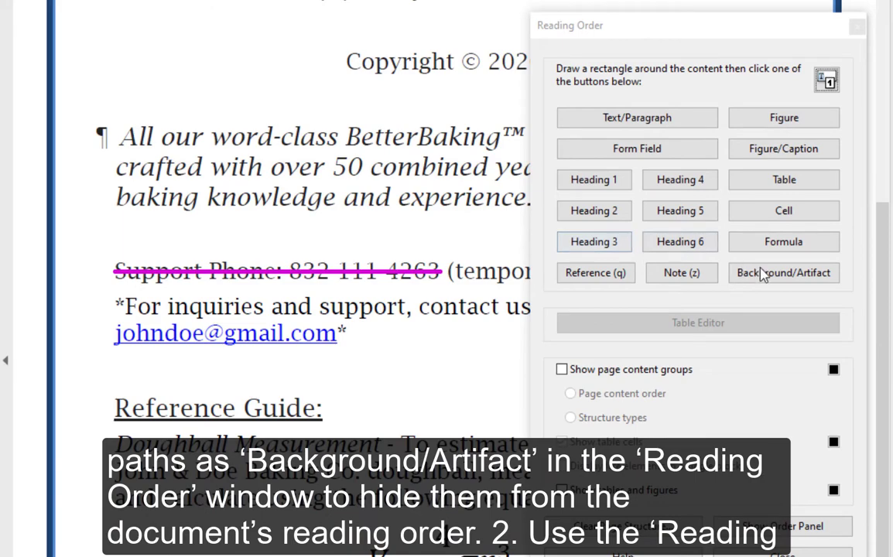
pyautogui.click(820, 278)
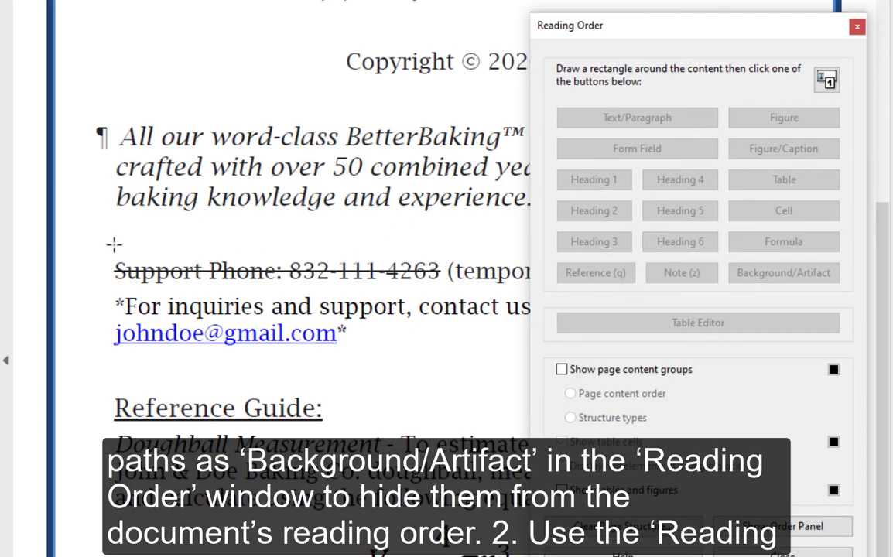
# Tag the phone line's characters, excluding the strike lines, as one Text/Paragraph.
pyautogui.moveTo(110, 257); pyautogui.dragTo(446, 290)
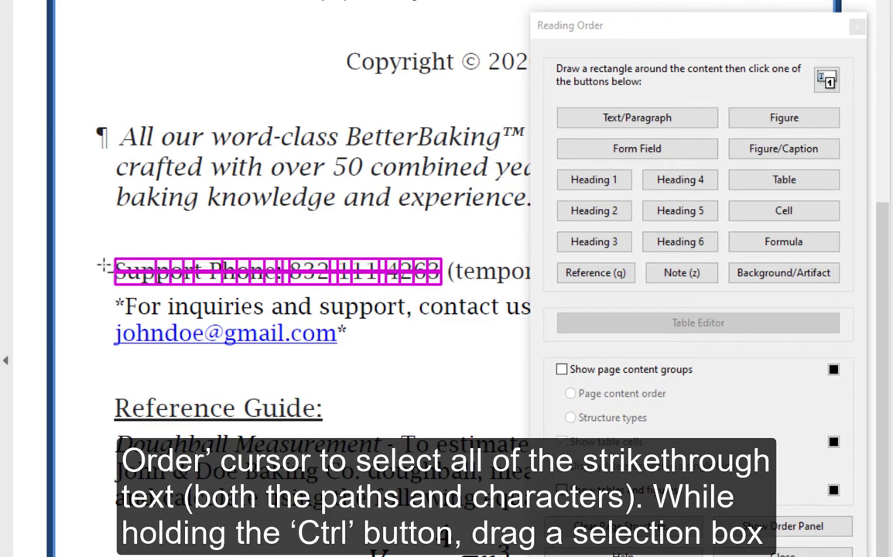
pyautogui.moveTo(103, 266); pyautogui.dragTo(447, 283)
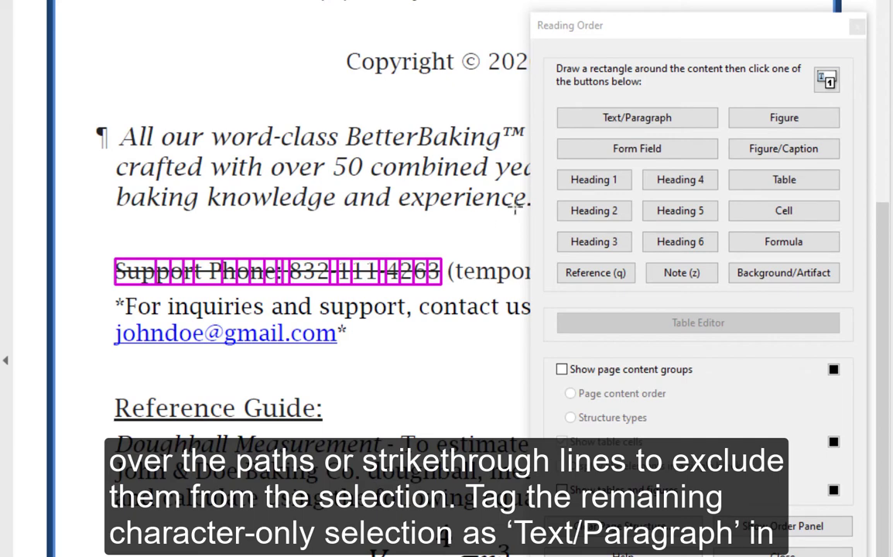
pyautogui.click(689, 122)
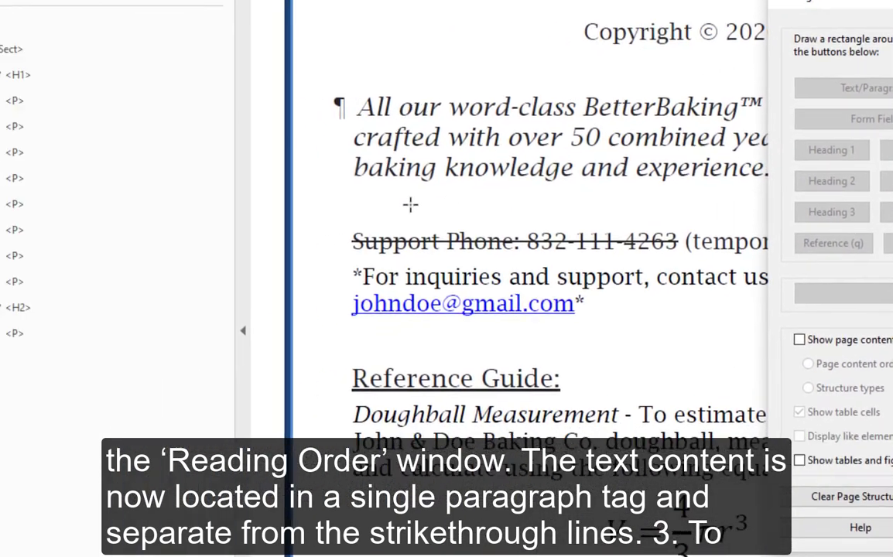
# Check the phone line's new <P> tag, then copy the struck-through Support Phone text.
pyautogui.click(44, 224)
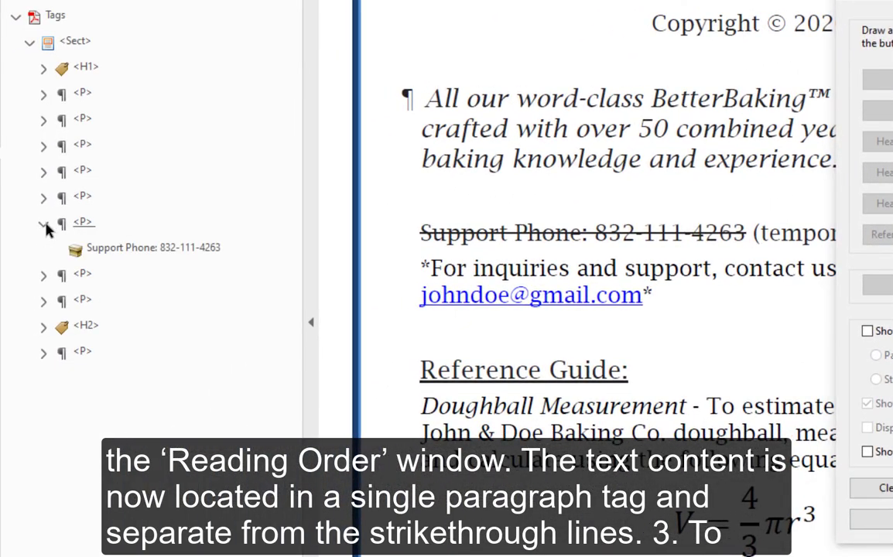
pyautogui.click(158, 250)
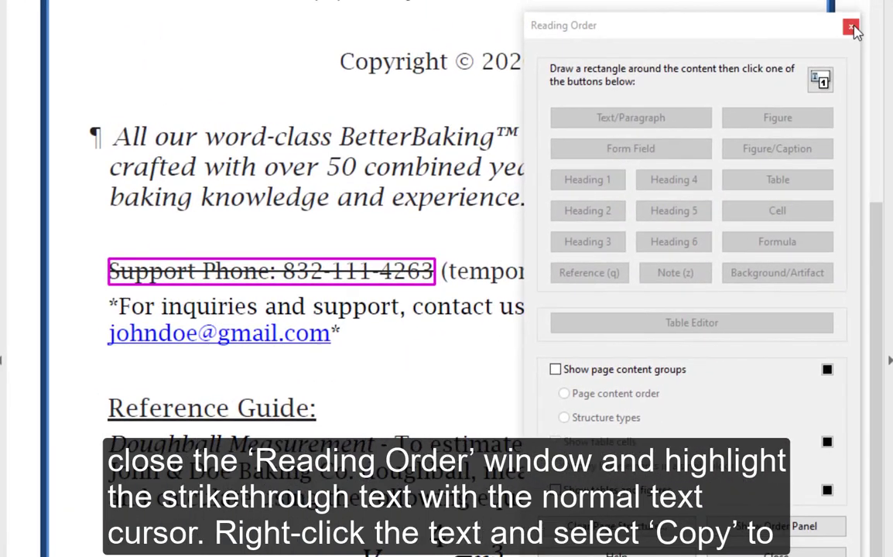
pyautogui.click(852, 28)
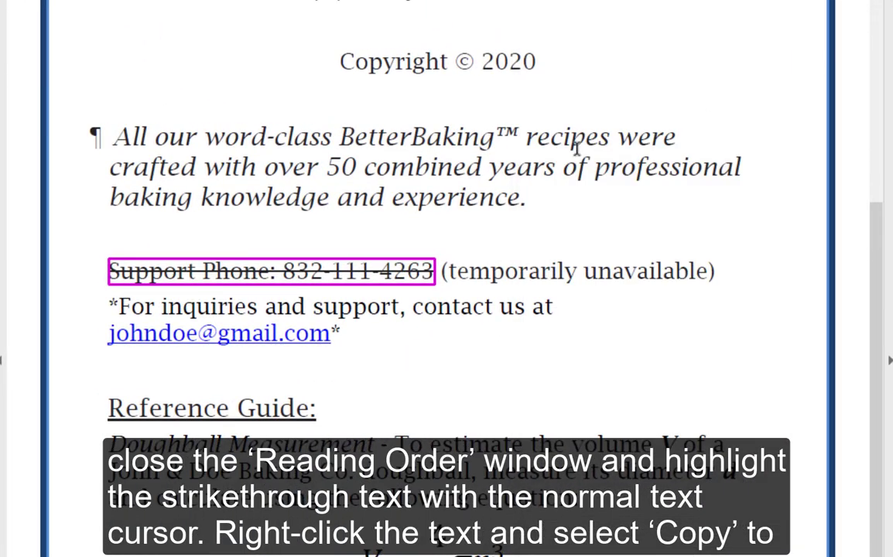
pyautogui.click(100, 272)
pyautogui.moveTo(101, 272); pyautogui.dragTo(430, 271)
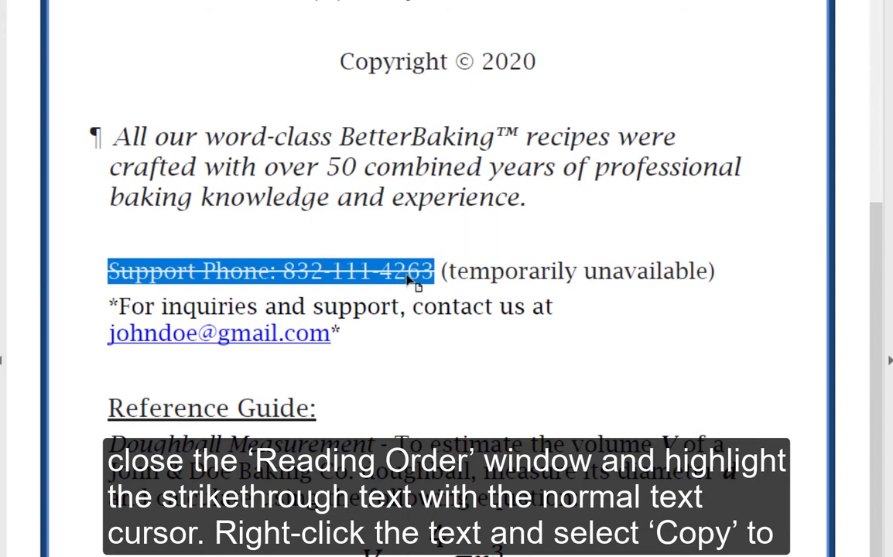
pyautogui.rightClick(412, 280)
pyautogui.click(490, 305)
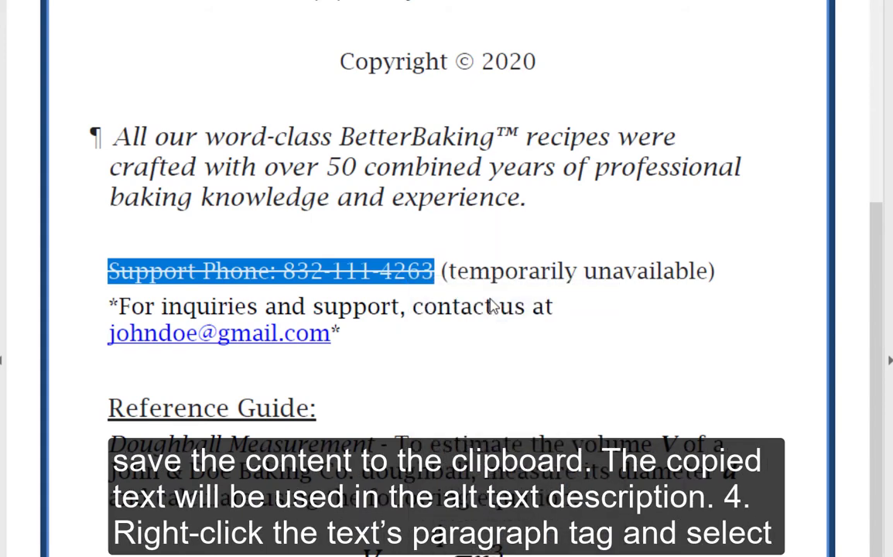
pyautogui.press('Right')
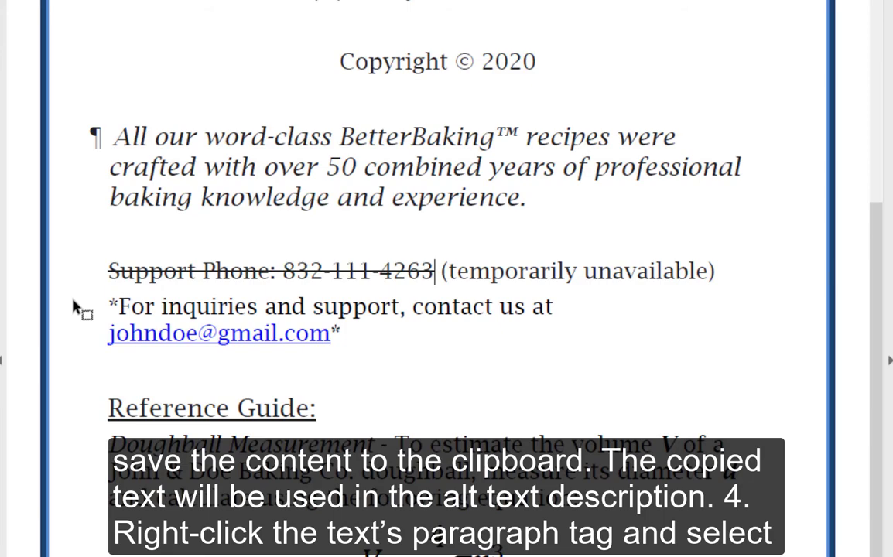
pyautogui.click(28, 129)
# Set the phone <P> tag's alt text to 'Beginning of strikethrough text.', pasted line, '. End of strikethrough text.'.
pyautogui.rightClick(29, 130)
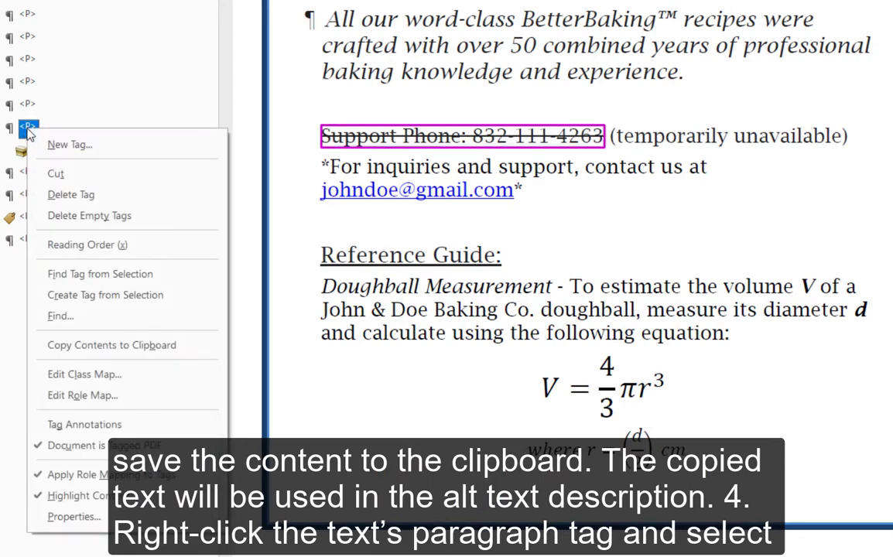
pyautogui.click(81, 515)
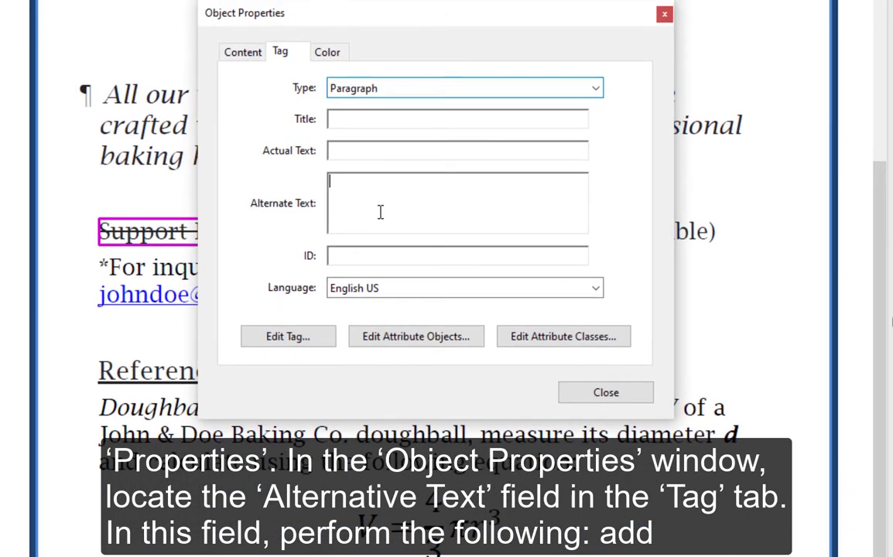
pyautogui.click(565, 122)
pyautogui.write('Beg')
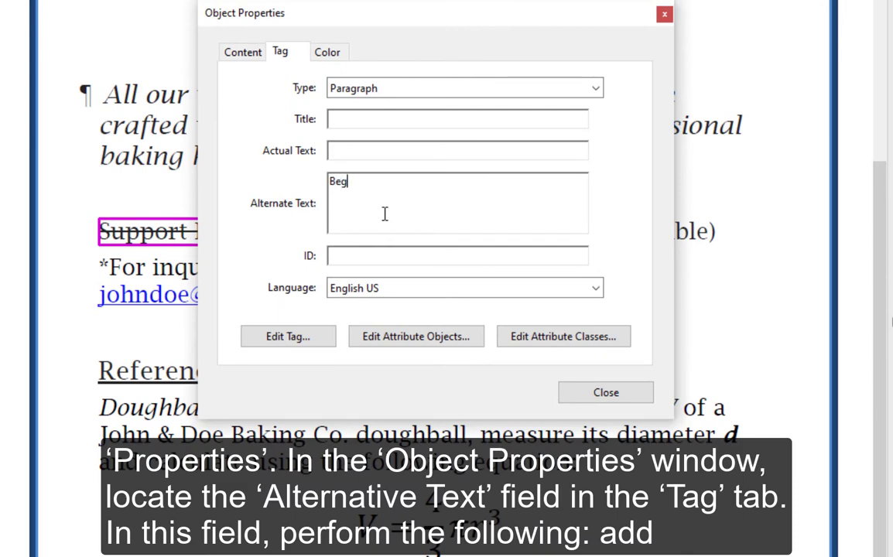
pyautogui.write('inning of striketh')
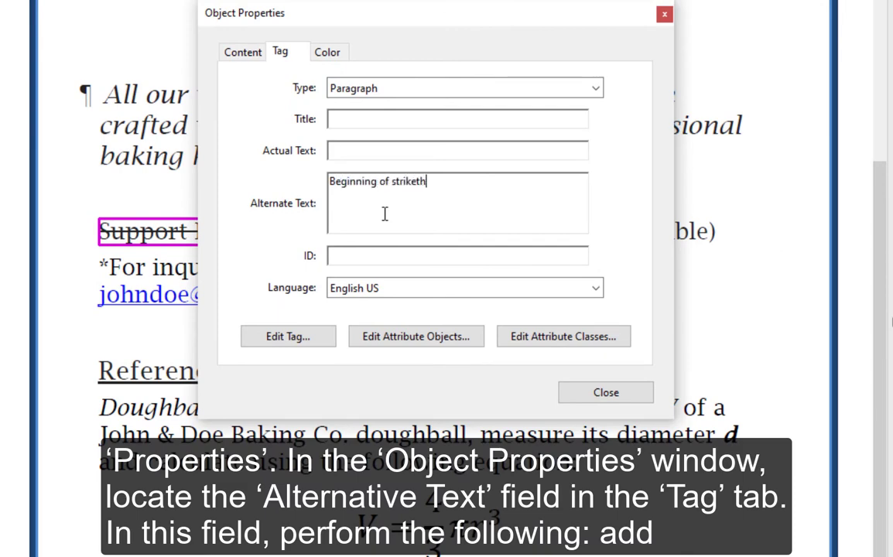
pyautogui.write('rough text.')
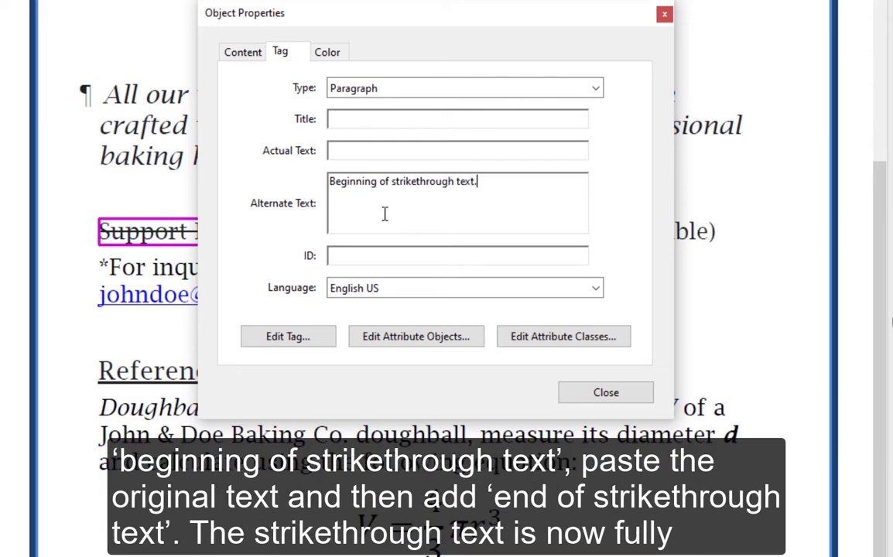
pyautogui.hotkey('ctrl', 'v')
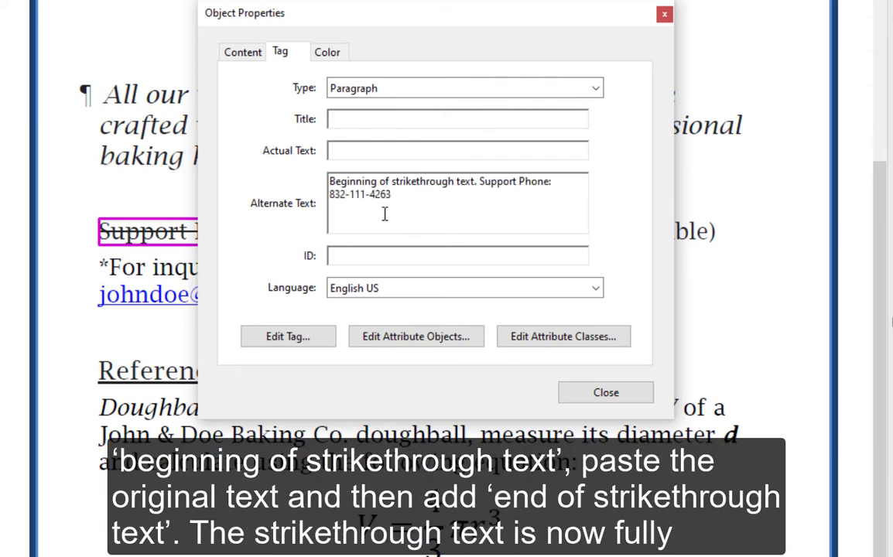
pyautogui.write('. End of strikethrough text.')
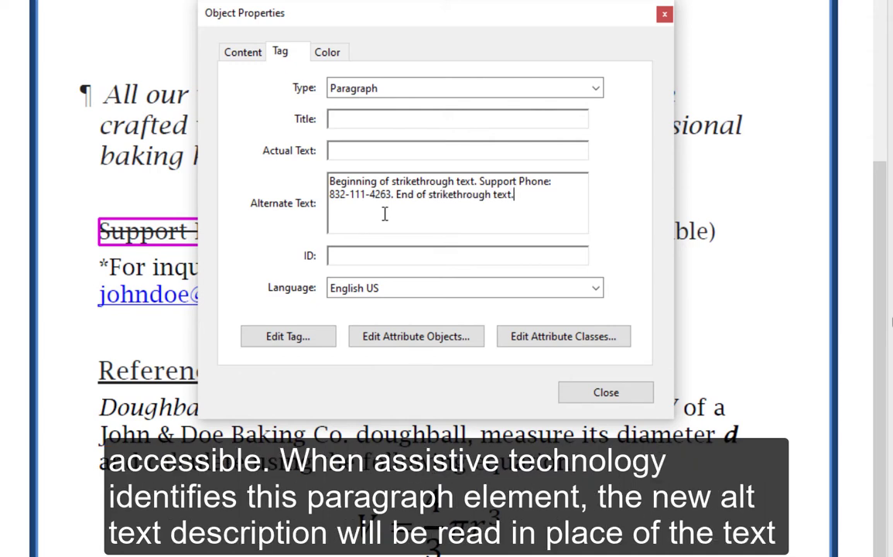
pyautogui.click(624, 398)
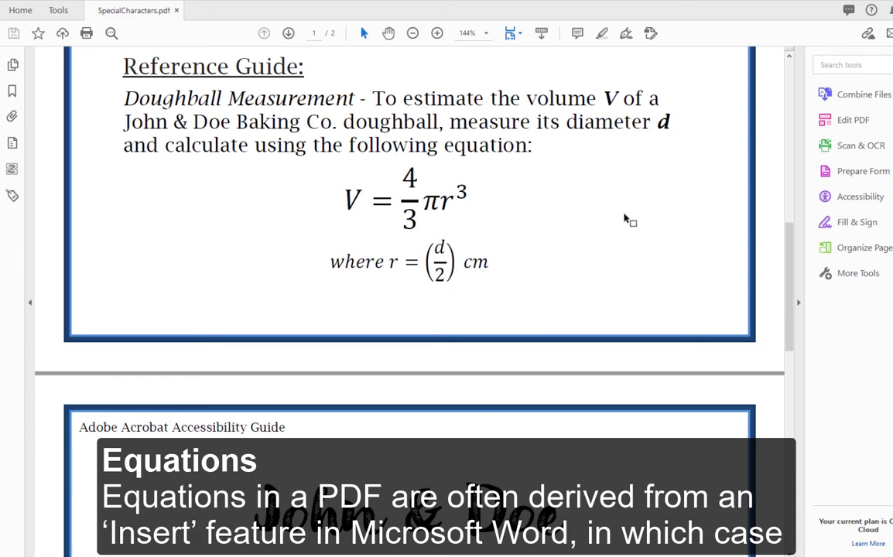
# Test-select the whole volume equation, its equals sign and the closing parenthesis, clearing each selection.
pyautogui.moveTo(513, 243); pyautogui.dragTo(307, 160)
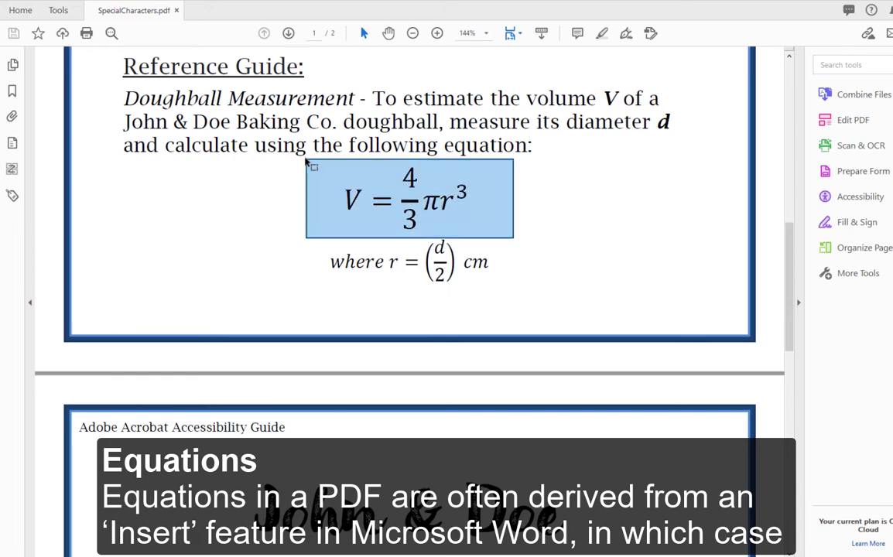
pyautogui.click(571, 203)
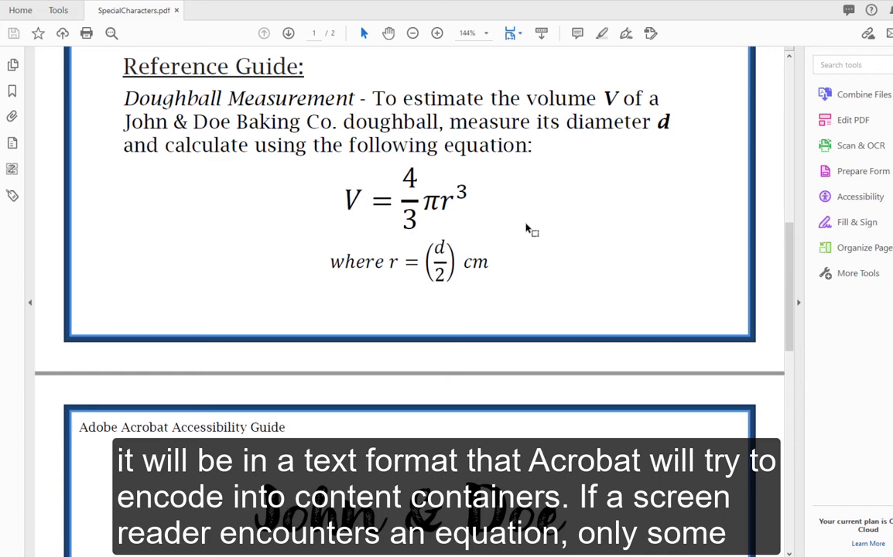
pyautogui.moveTo(394, 218); pyautogui.dragTo(373, 181)
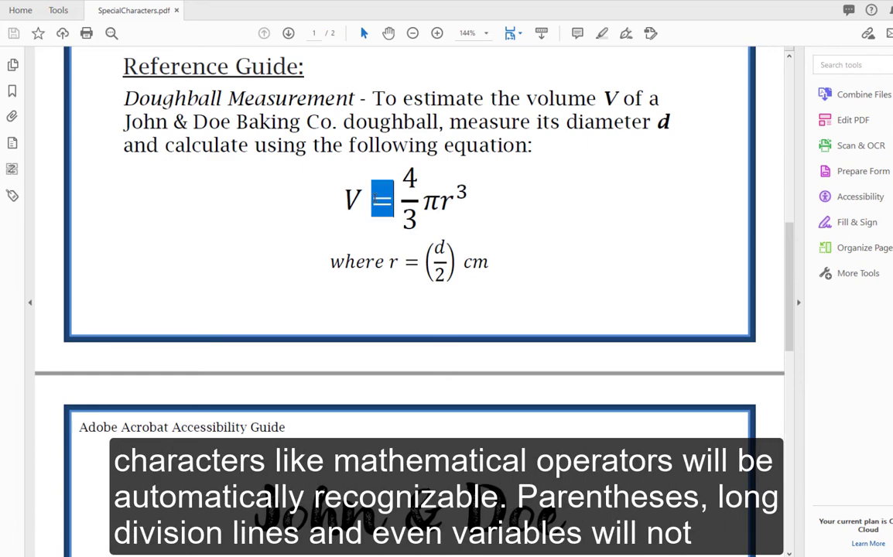
pyautogui.click(549, 232)
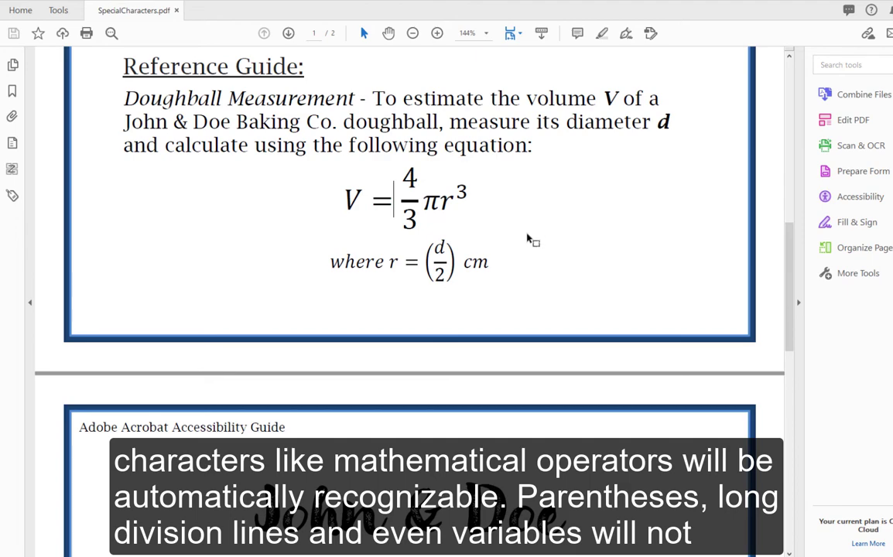
pyautogui.moveTo(409, 237); pyautogui.dragTo(455, 267)
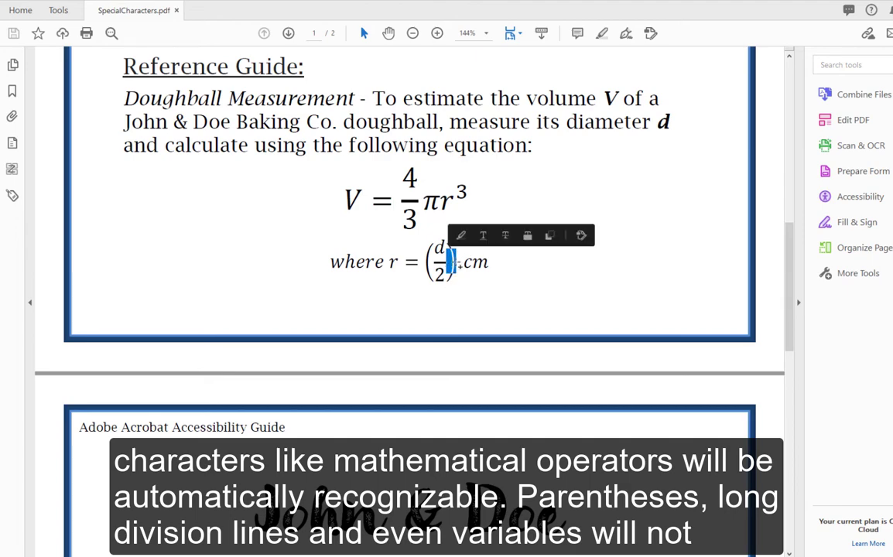
pyautogui.click(530, 265)
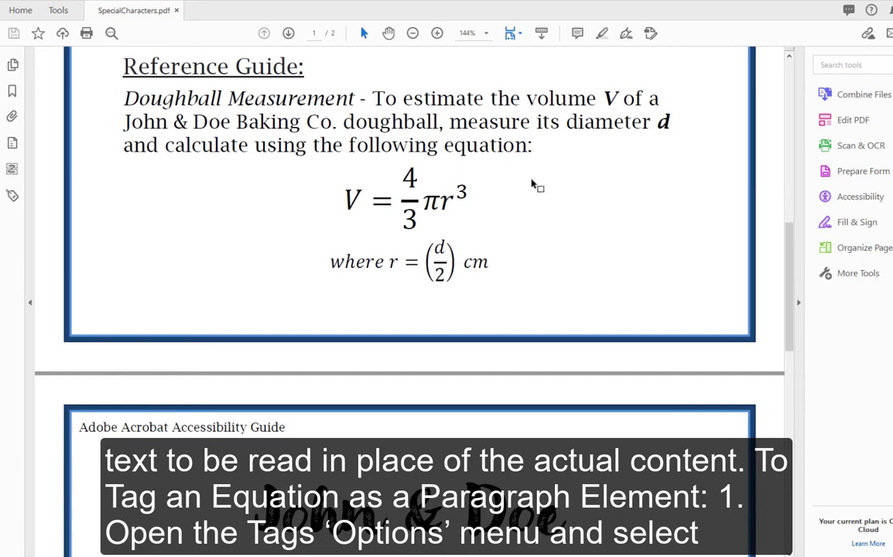
# Outline the volume equation V = 4/3πr³ in Reading Order and tag it as Text/Paragraph.
pyautogui.click(14, 195)
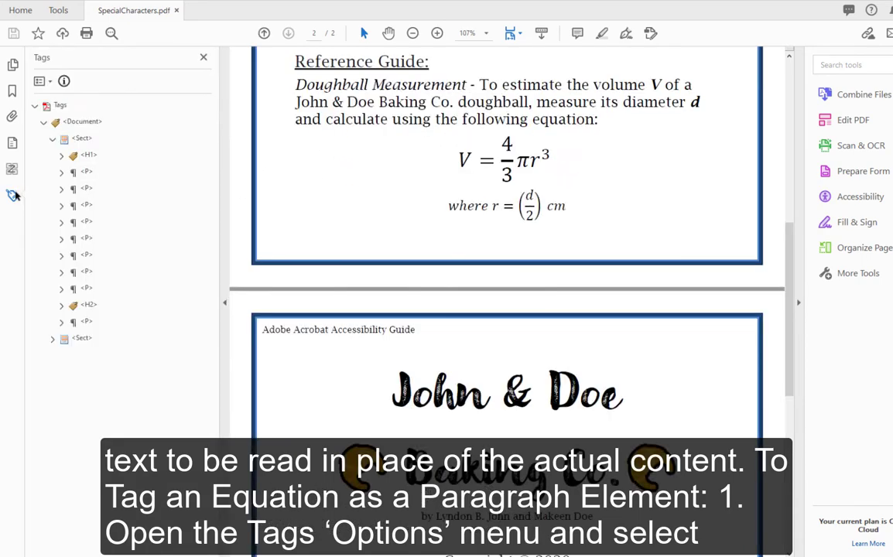
pyautogui.click(49, 82)
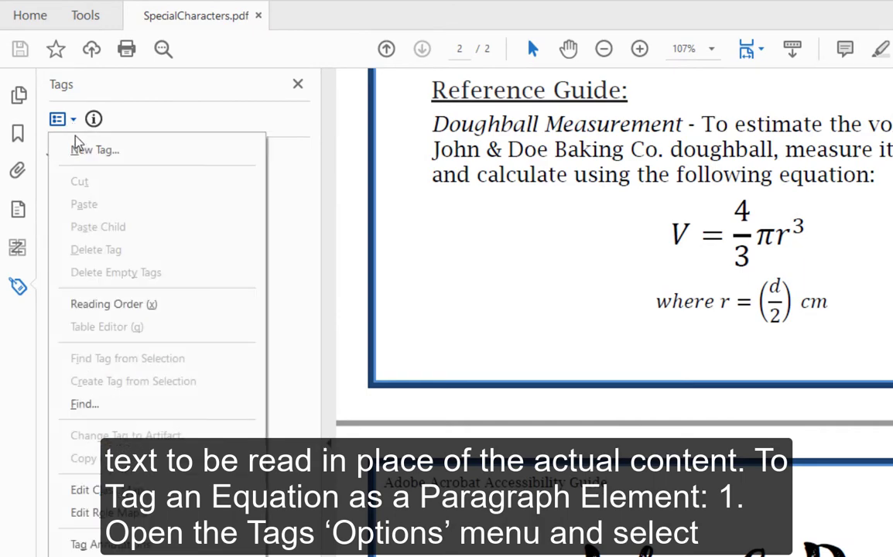
pyautogui.click(194, 306)
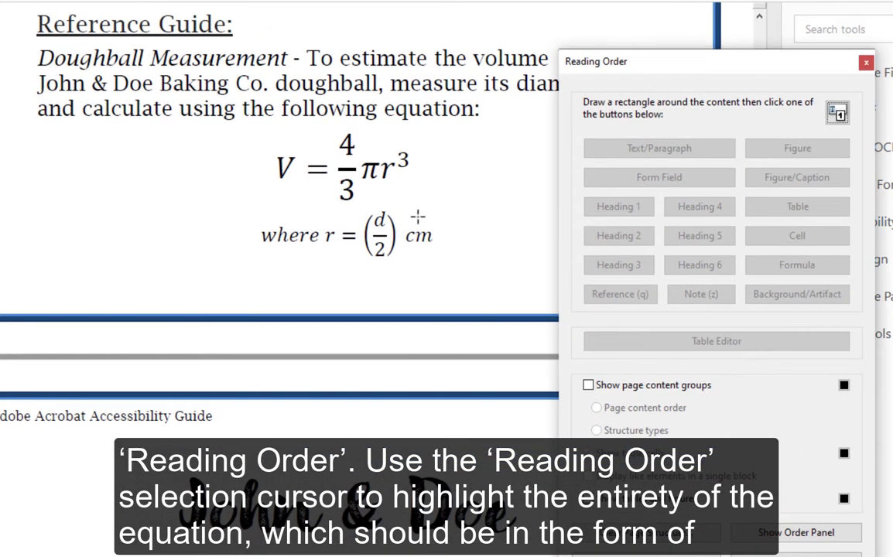
pyautogui.moveTo(418, 217); pyautogui.dragTo(255, 114)
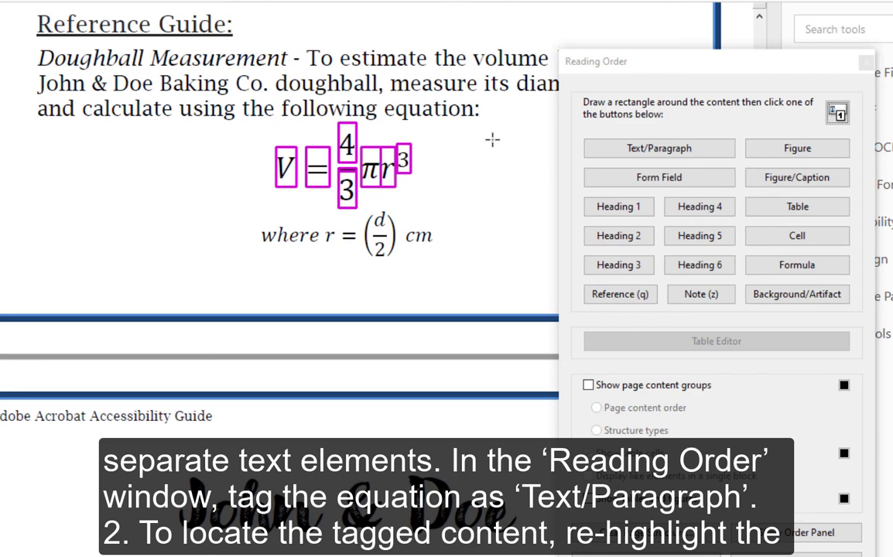
pyautogui.click(703, 157)
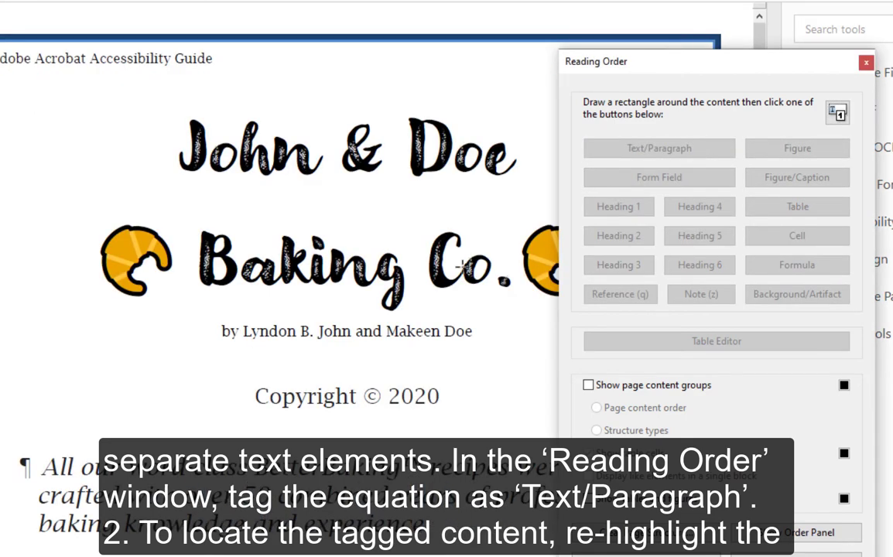
pyautogui.scroll(-10, 422, 315)
pyautogui.scroll(-3, 423, 315)
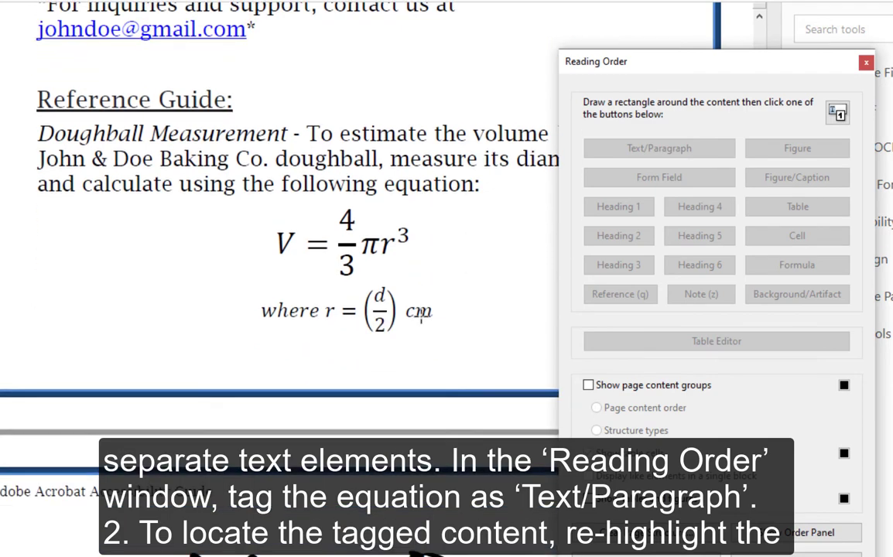
pyautogui.moveTo(424, 247); pyautogui.dragTo(243, 152)
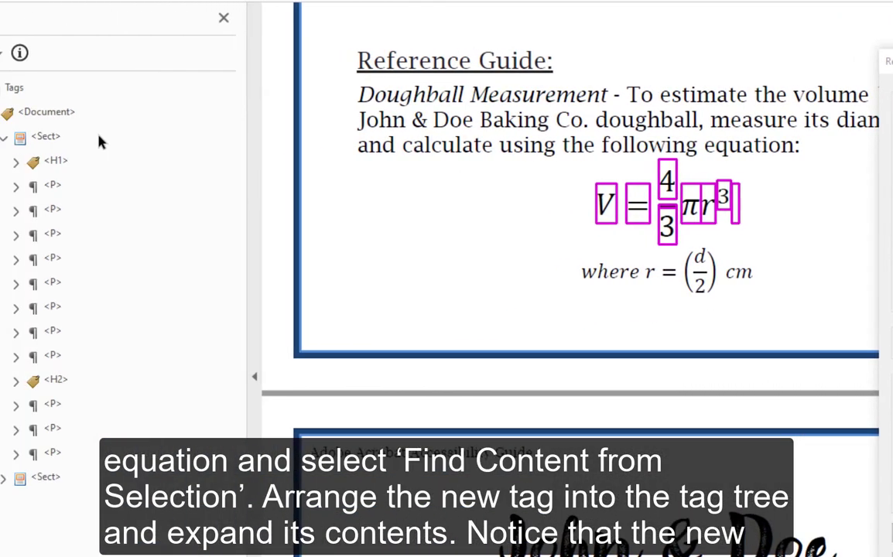
# Use Find Tag from Selection to reveal the equation's <P> tag containing '4=33' and select it.
pyautogui.click(39, 53)
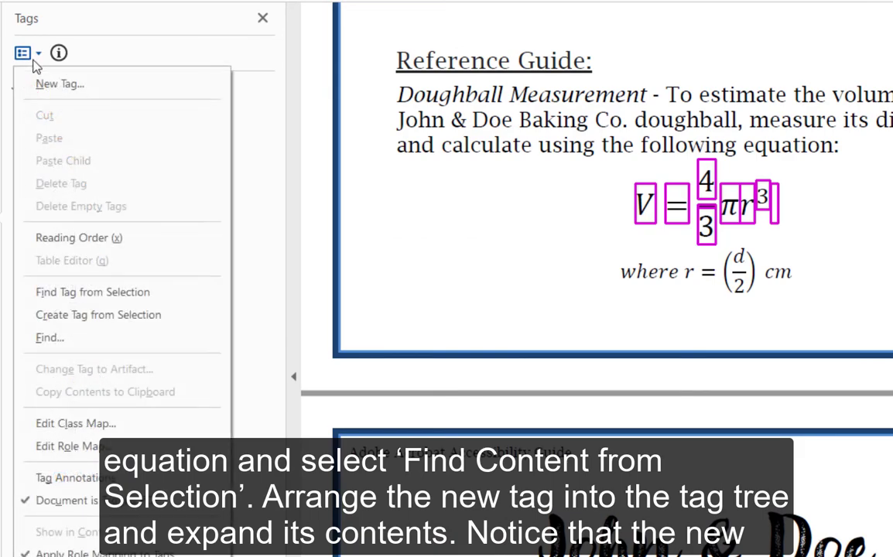
pyautogui.click(175, 292)
pyautogui.click(120, 358)
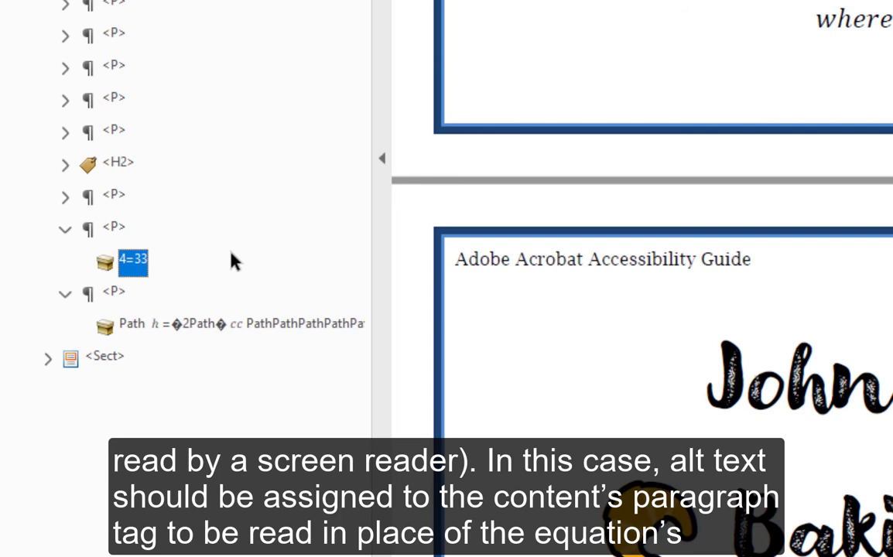
pyautogui.click(112, 227)
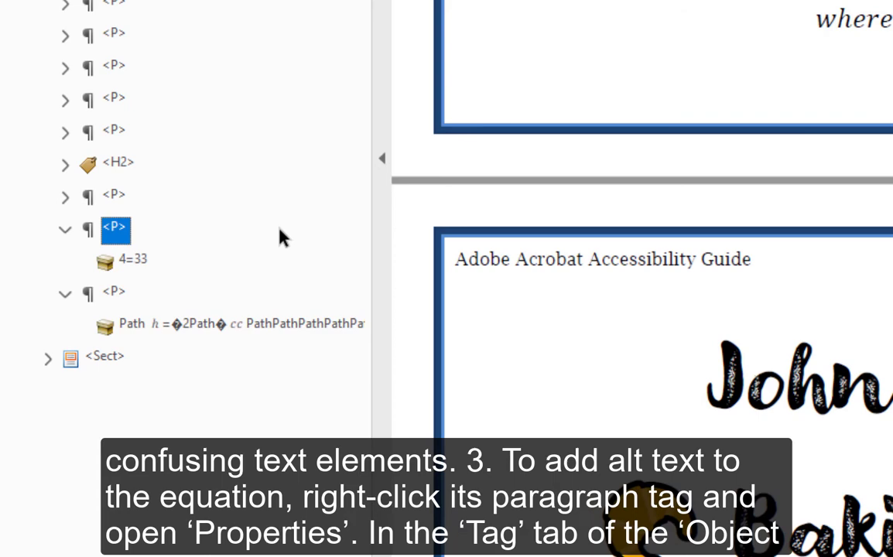
# Give the volume equation's paragraph tag alt text 'Equation of volume, v, equals pi times the radius, r, cubed…'.
pyautogui.rightClick(116, 230)
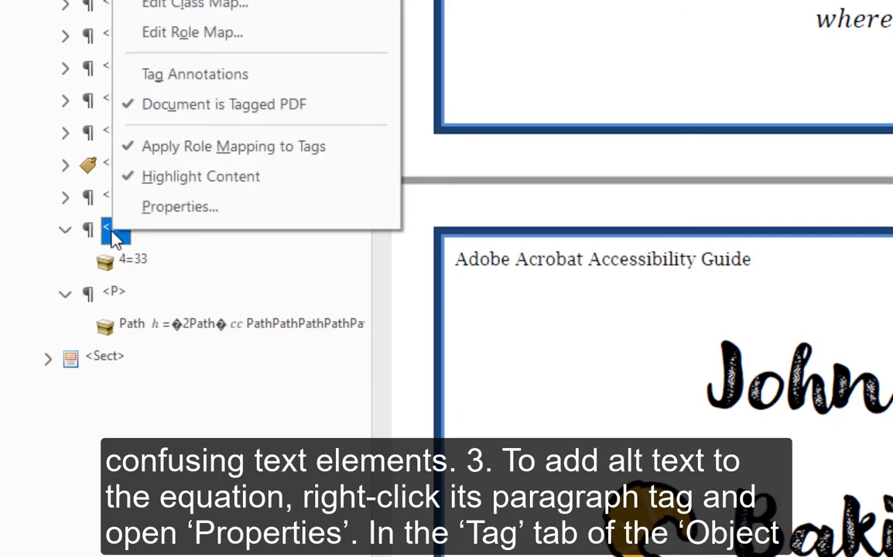
pyautogui.click(258, 215)
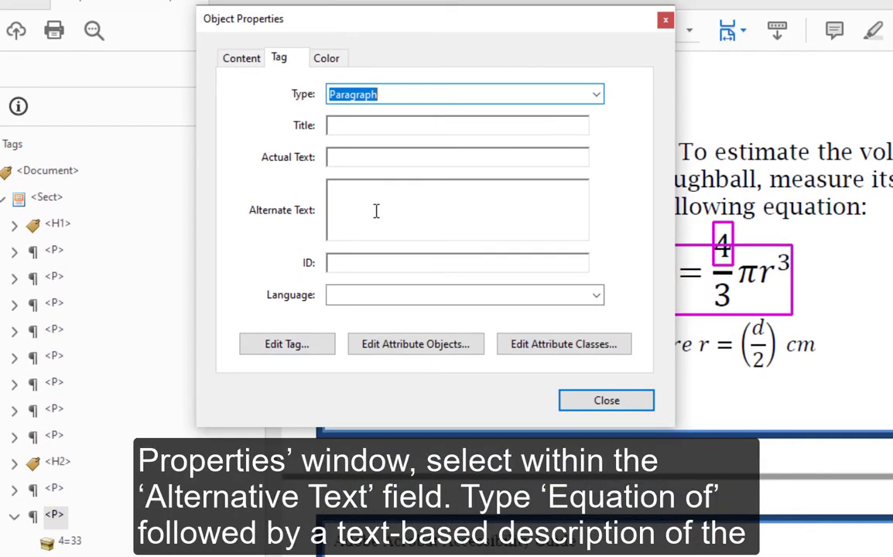
pyautogui.click(376, 211)
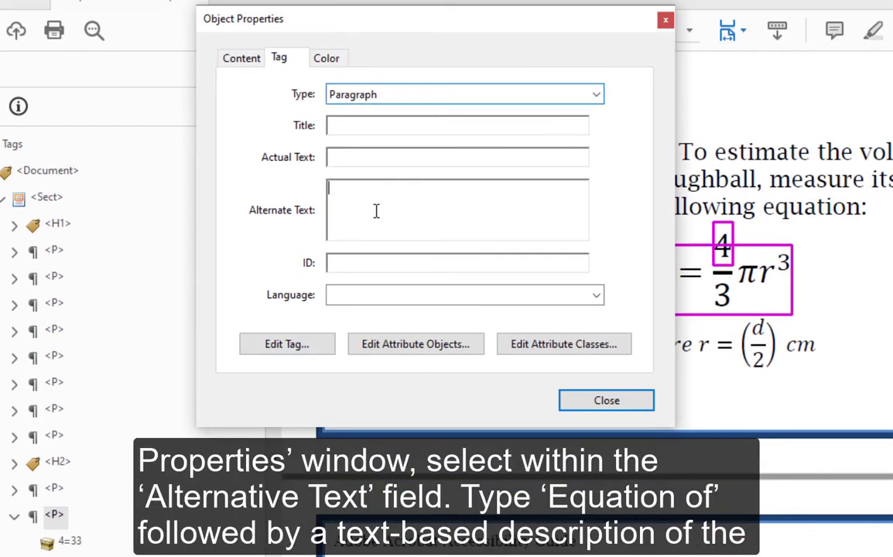
pyautogui.write('Equation of ')
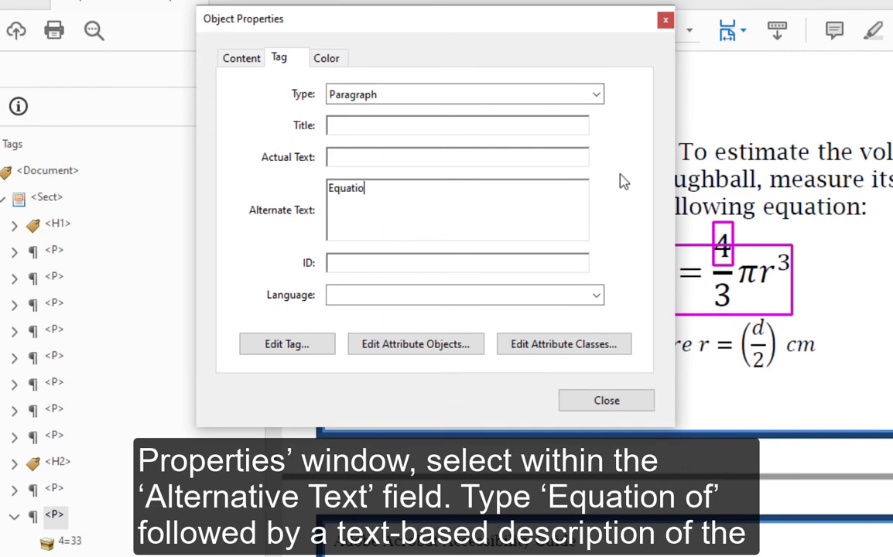
pyautogui.write('volume, v, equals pi times the radius, r, cubed multiplied by a factor of four thirds.')
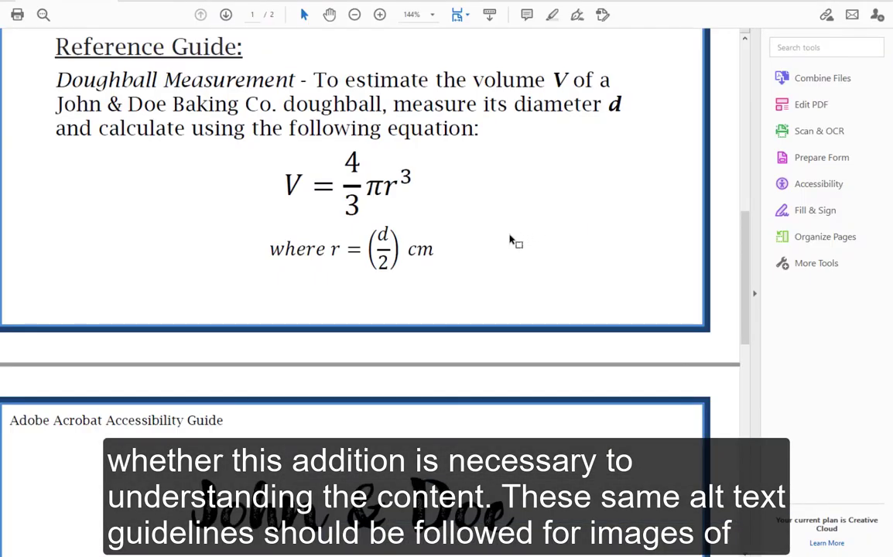
# Find and select the P tag holding the garbled 'where r = (d/2) cm' equation in the tag tree.
pyautogui.moveTo(465, 290); pyautogui.dragTo(244, 222)
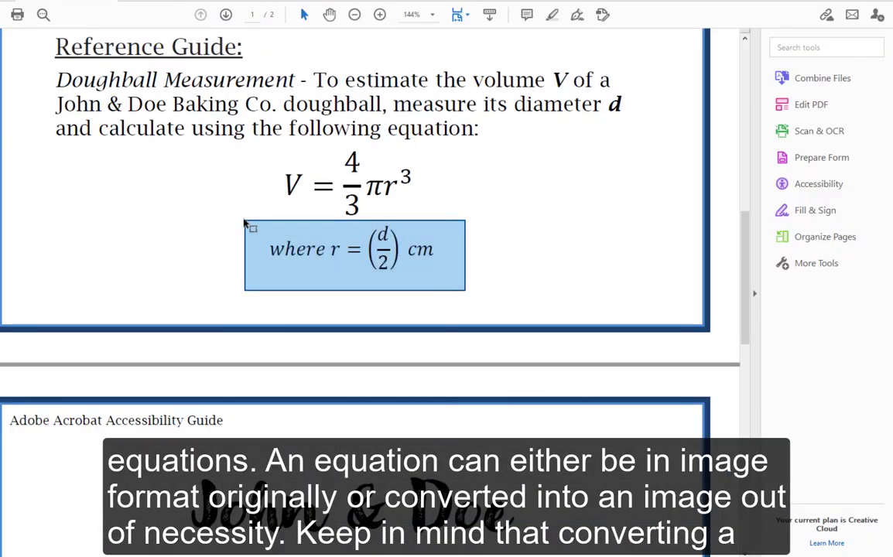
pyautogui.click(533, 220)
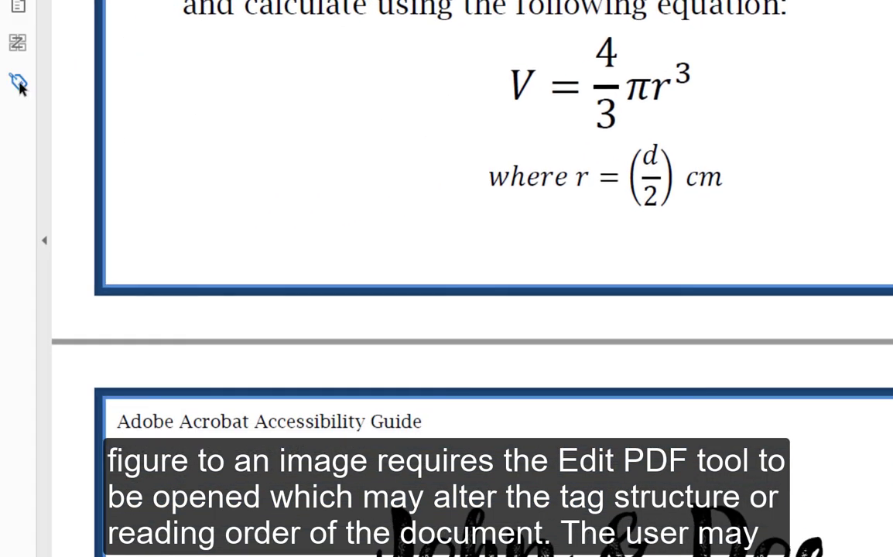
pyautogui.click(18, 83)
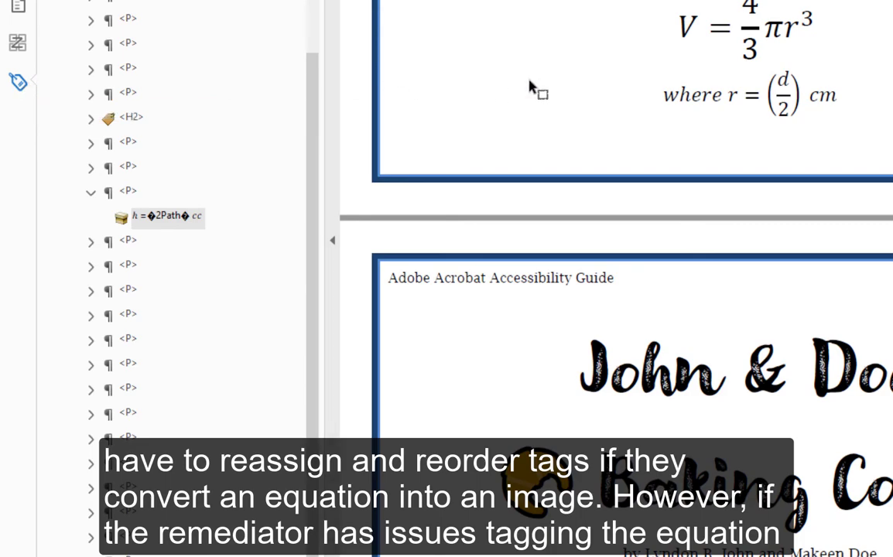
pyautogui.scroll(5, 530, 87)
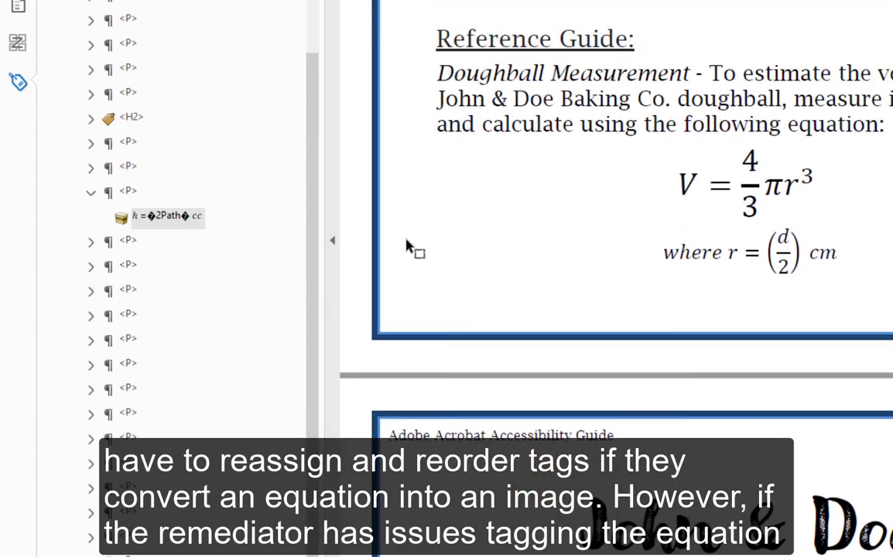
pyautogui.click(176, 219)
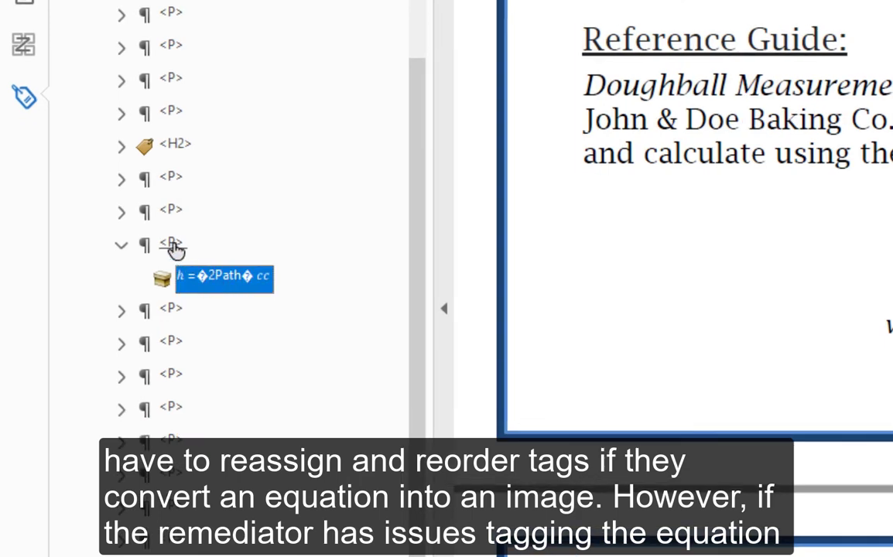
pyautogui.click(174, 245)
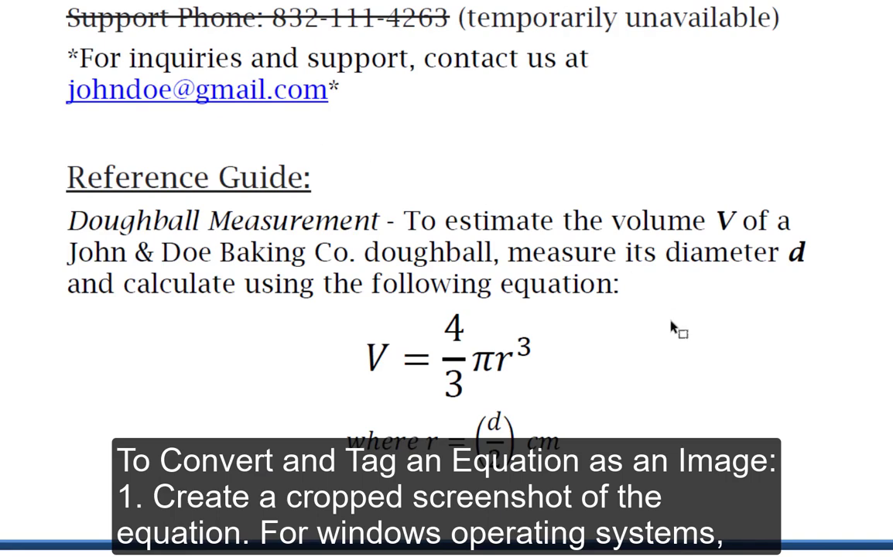
# Snip a Win+Shift+S screenshot of the 'where r = (d/2) cm' equation line.
pyautogui.scroll(-3, 672, 325)
pyautogui.scroll(-1, 595, 319)
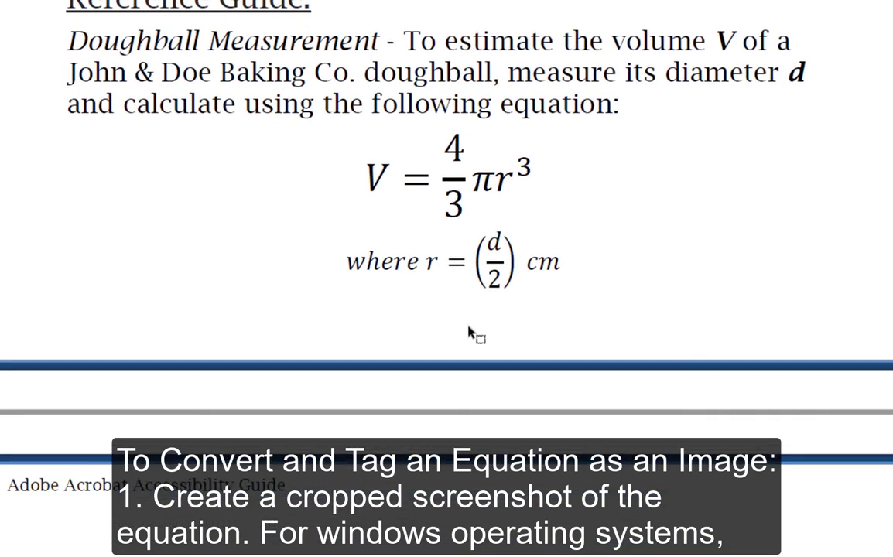
pyautogui.press('super+shift+s')
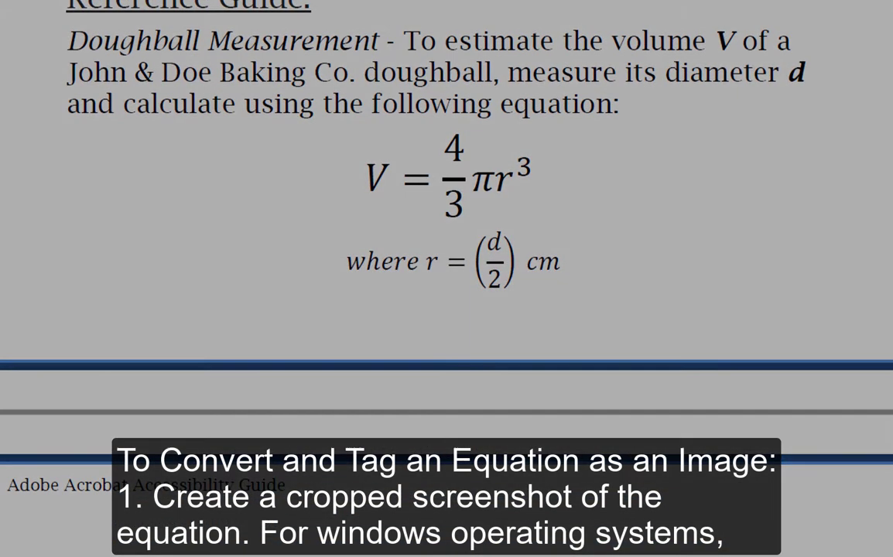
pyautogui.moveTo(304, 218); pyautogui.dragTo(618, 314)
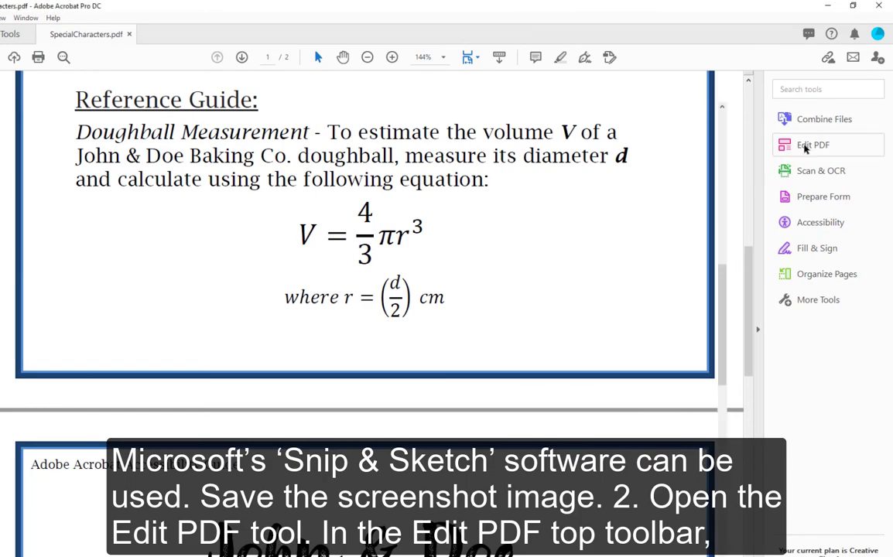
# In Edit PDF, add Equation_Image.JPG to the page and shrink it to the original equation's size.
pyautogui.click(805, 146)
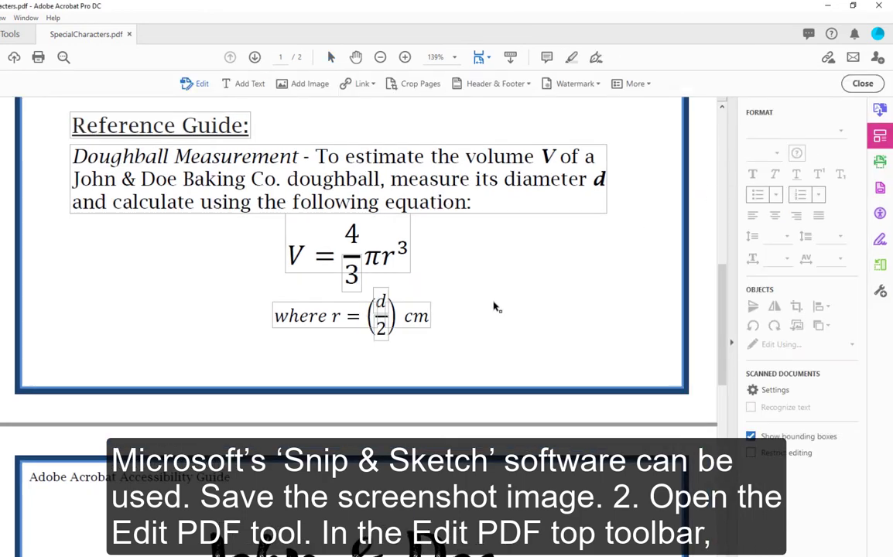
pyautogui.click(318, 90)
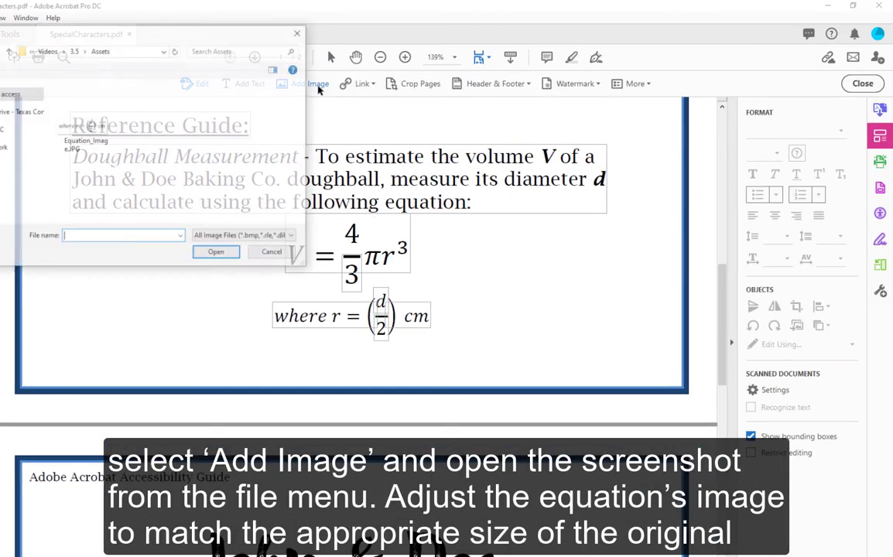
pyautogui.click(82, 116)
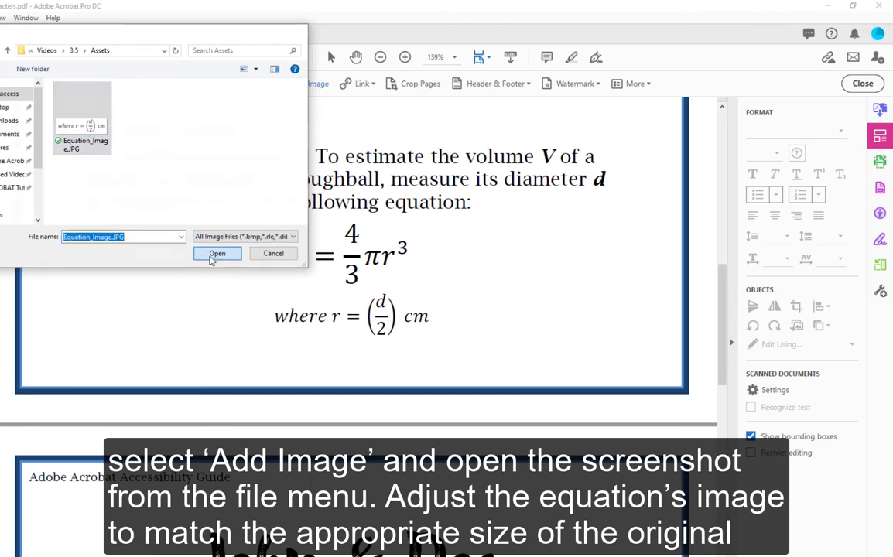
pyautogui.click(212, 260)
pyautogui.click(470, 276)
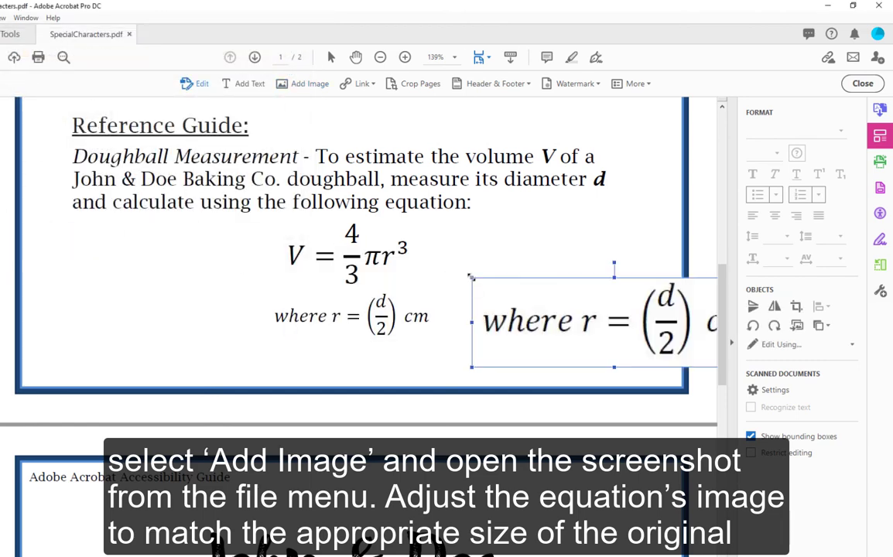
pyautogui.moveTo(470, 277); pyautogui.dragTo(521, 267)
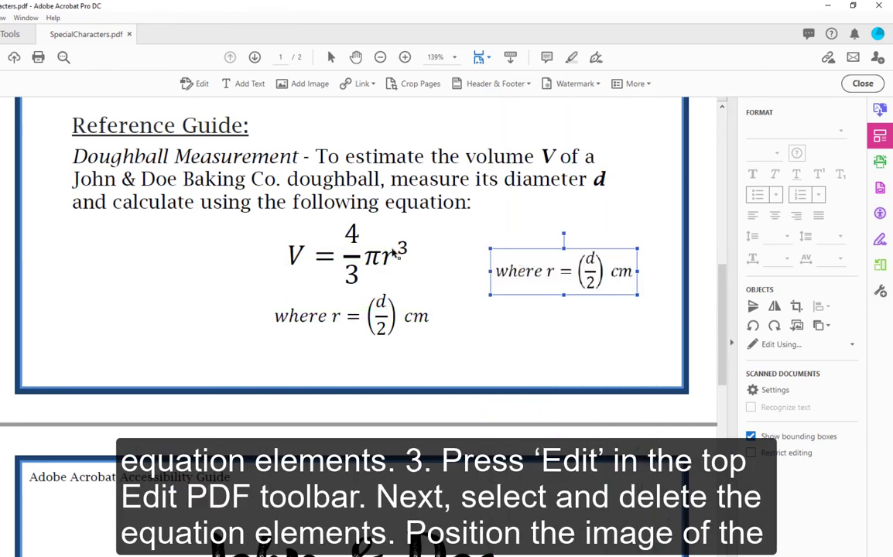
# Delete the original radius equation text and move the image into its place.
pyautogui.click(202, 86)
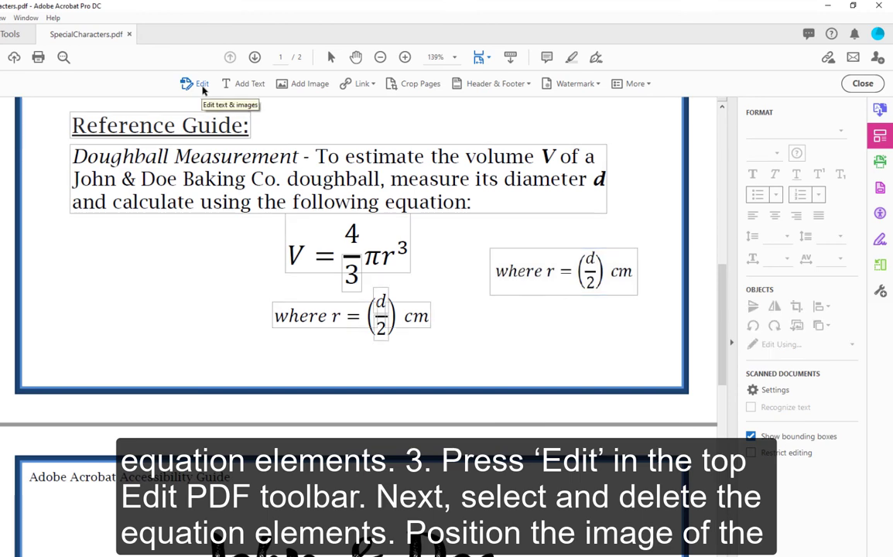
pyautogui.moveTo(456, 367); pyautogui.dragTo(225, 284)
pyautogui.press('Delete')
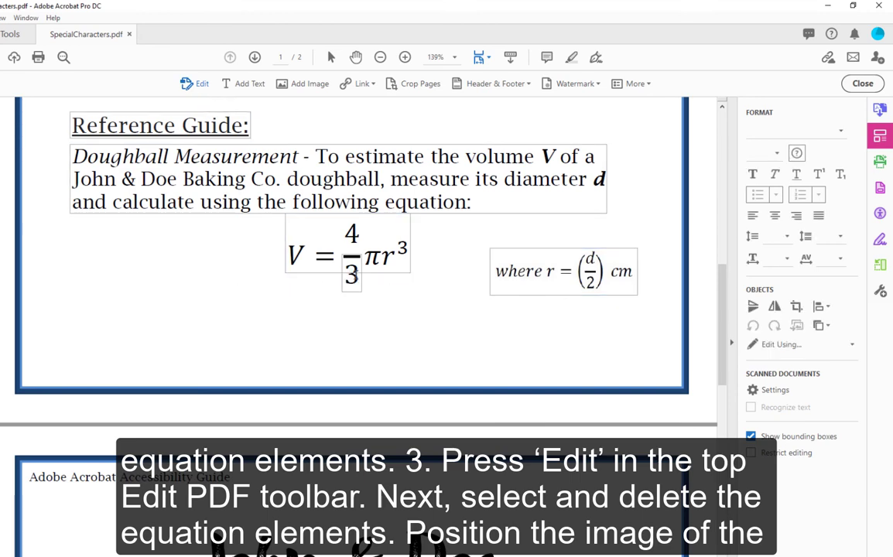
pyautogui.moveTo(498, 266); pyautogui.dragTo(308, 317)
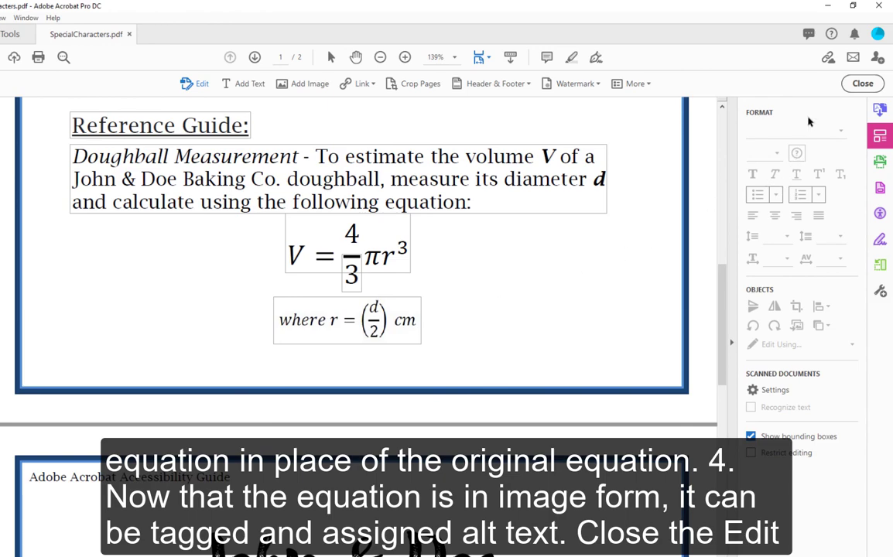
# Tag the radius equation image as a Figure with the Reading Order tool.
pyautogui.click(863, 82)
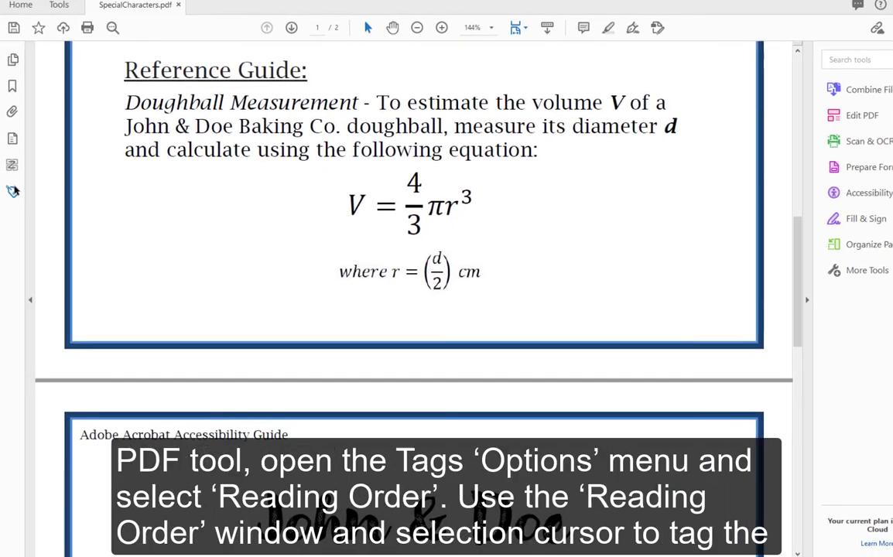
pyautogui.click(12, 192)
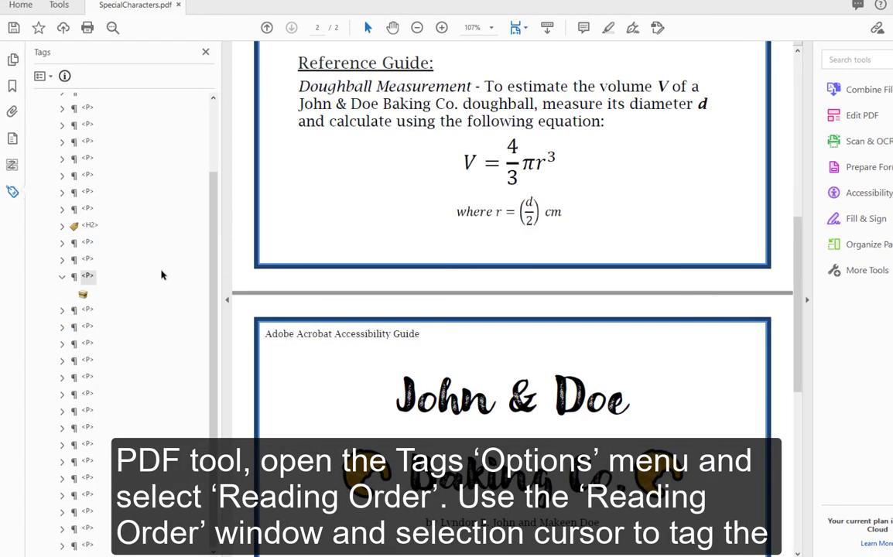
pyautogui.click(48, 76)
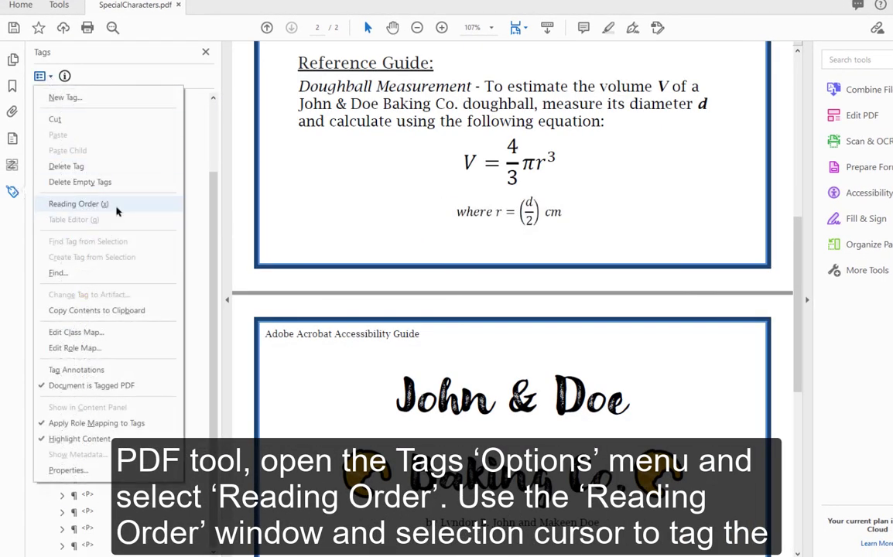
pyautogui.click(106, 201)
pyautogui.moveTo(721, 159); pyautogui.dragTo(749, 132)
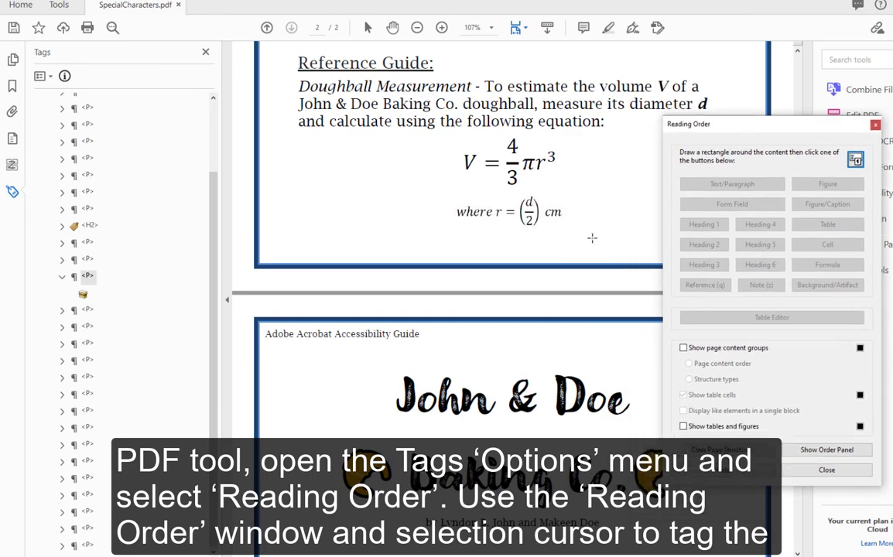
pyautogui.moveTo(591, 253); pyautogui.dragTo(432, 192)
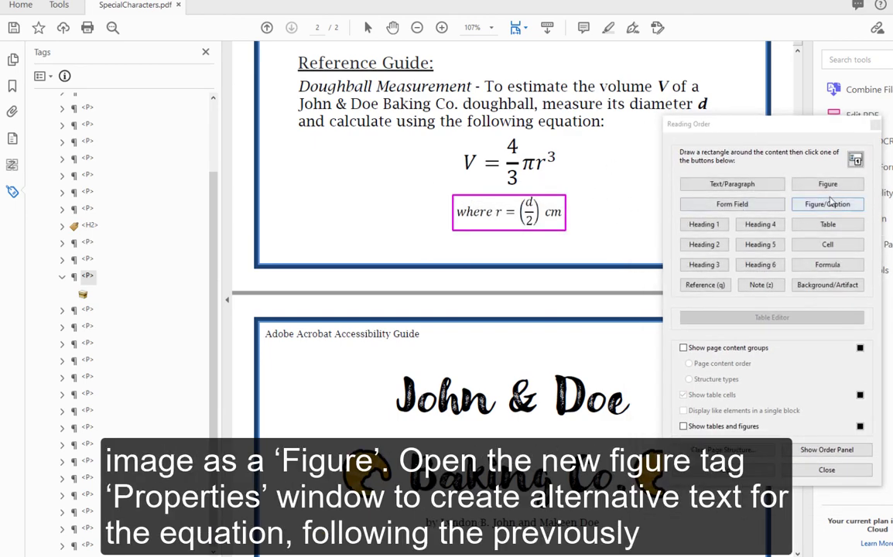
pyautogui.click(828, 184)
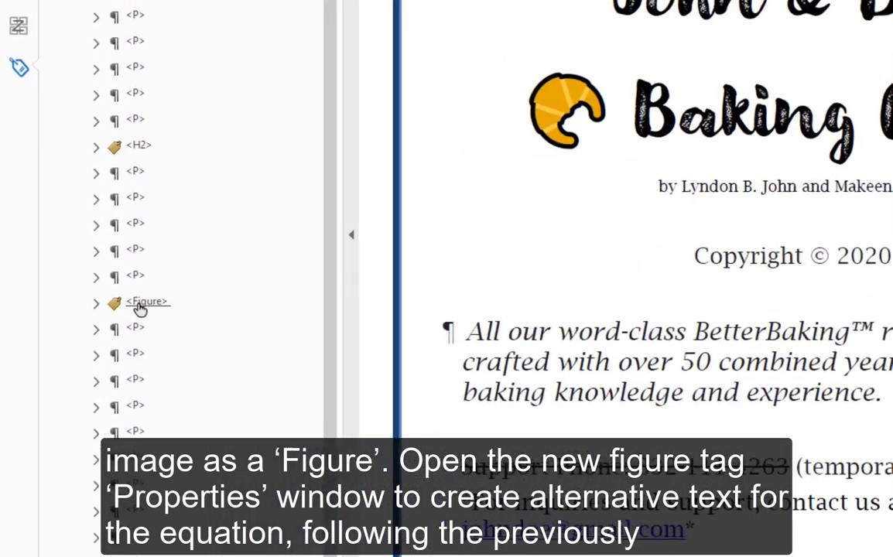
# Expand the new Figure tag and open its Properties.
pyautogui.click(141, 304)
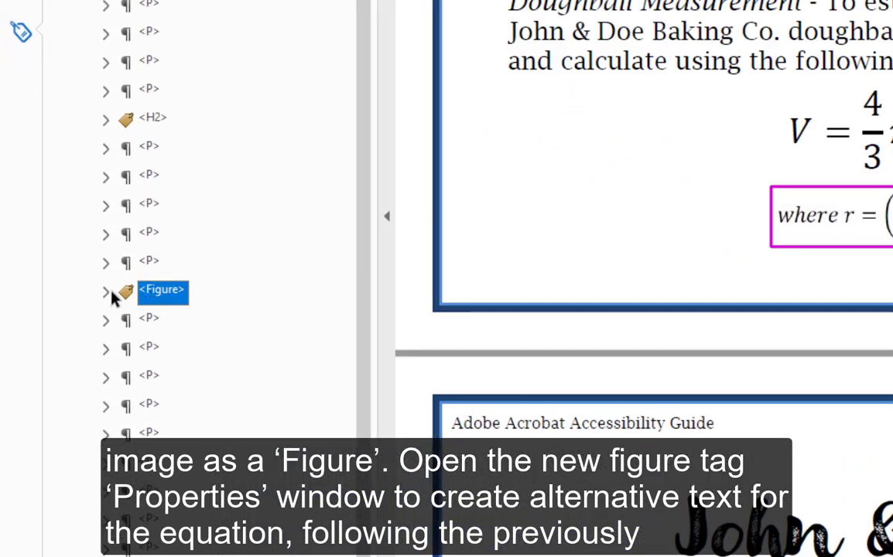
pyautogui.click(106, 293)
pyautogui.rightClick(177, 299)
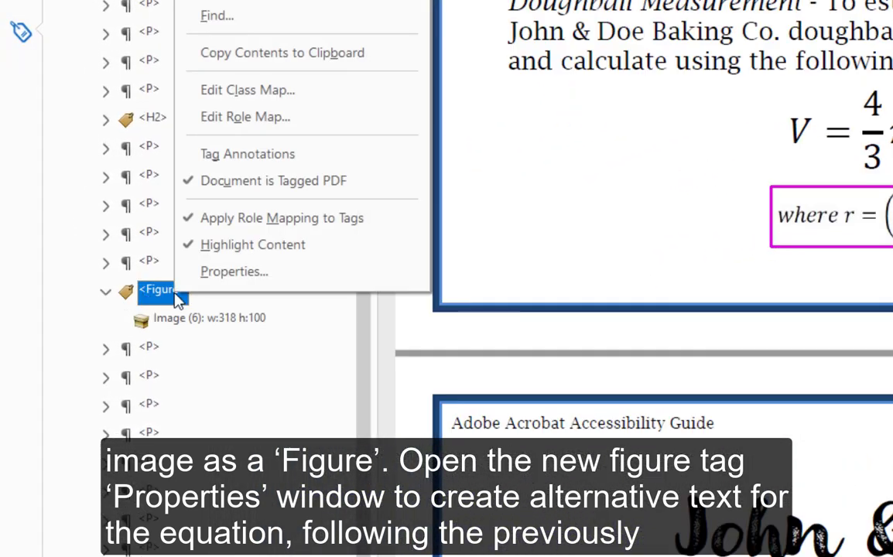
pyautogui.click(276, 274)
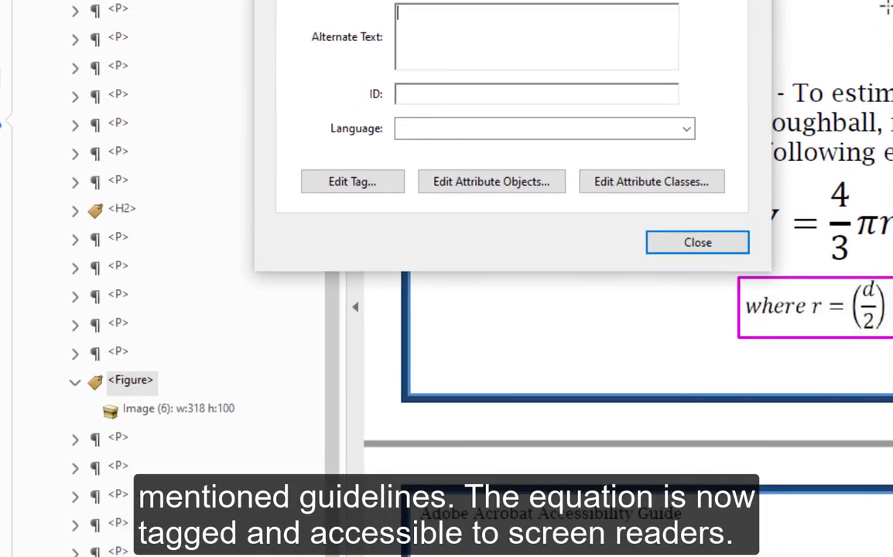